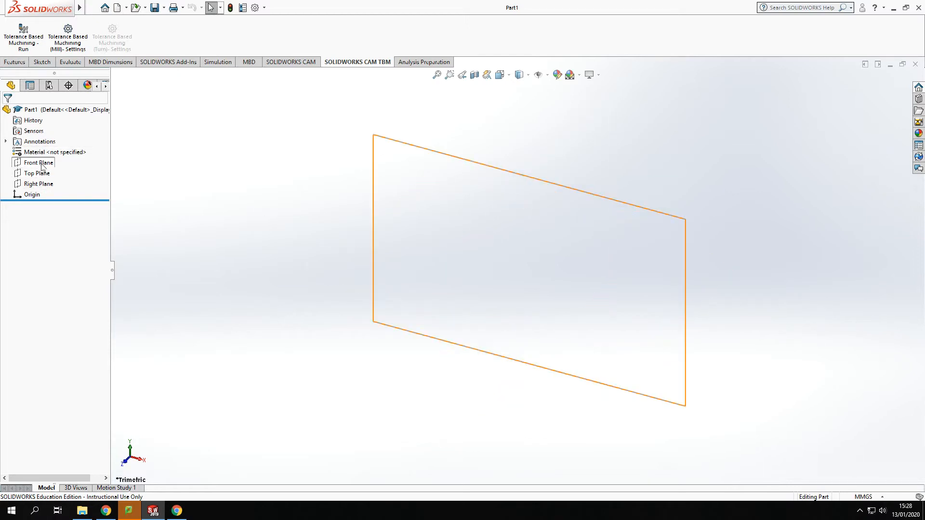
- On the Front Plane, sketch a horizontal straight slot starting at the origin, about 44 mm between centres and 25 mm wide
click(42, 164)
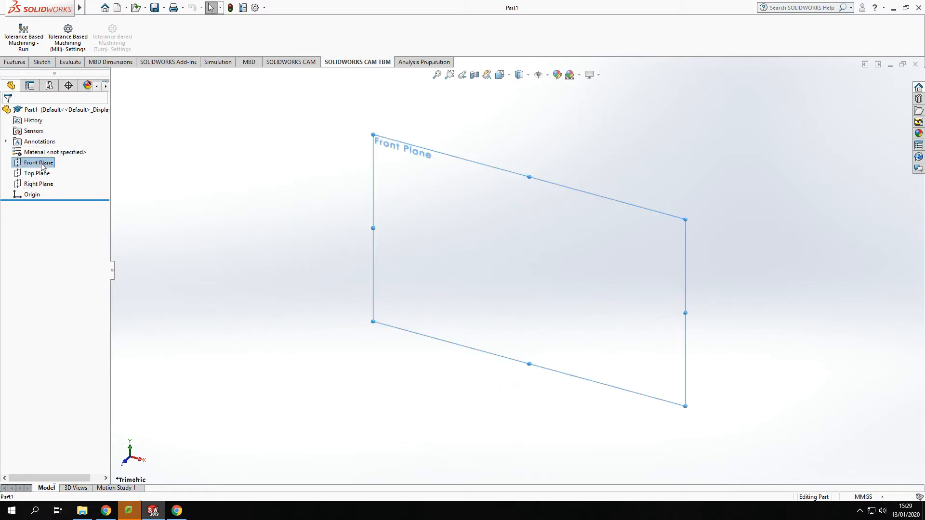
click(41, 62)
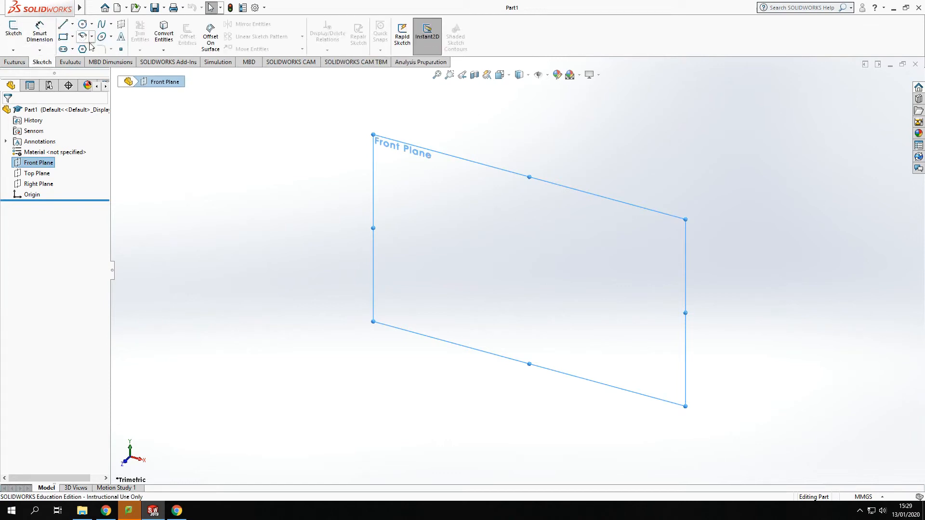
click(64, 50)
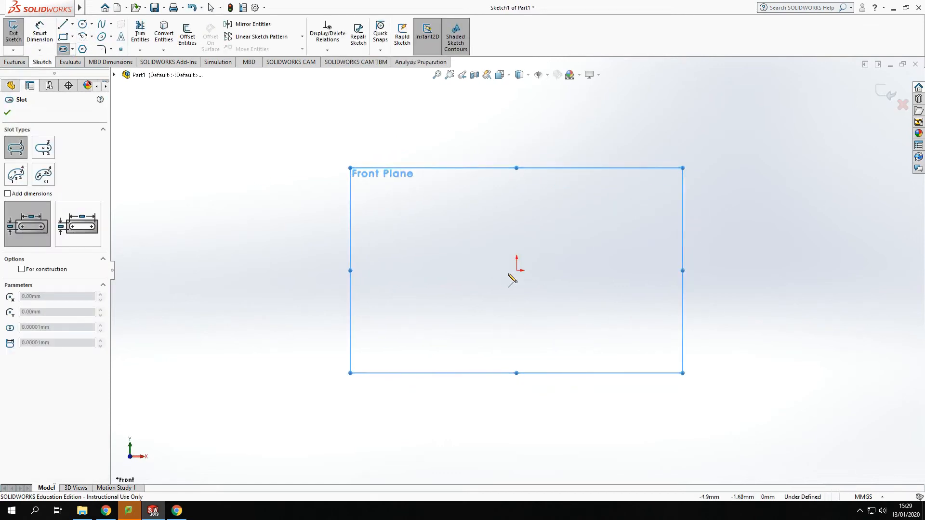
click(517, 271)
click(598, 271)
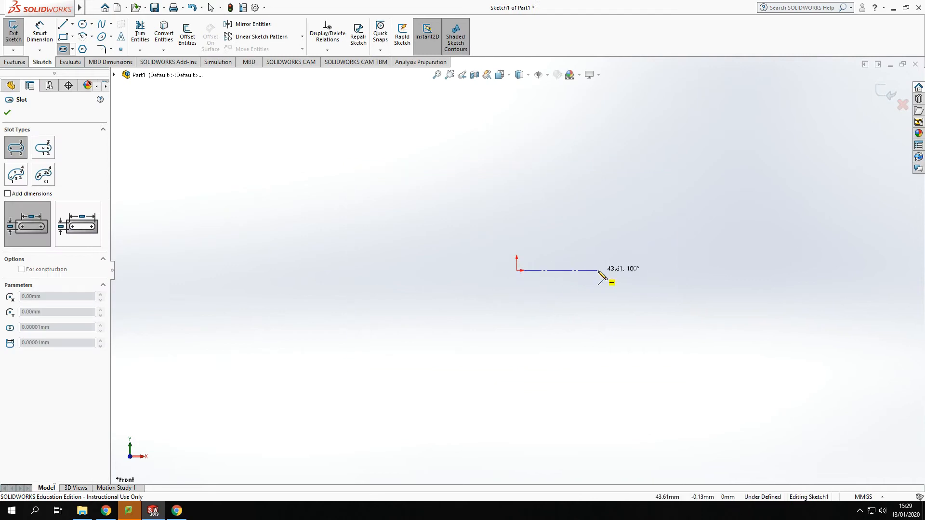
click(621, 271)
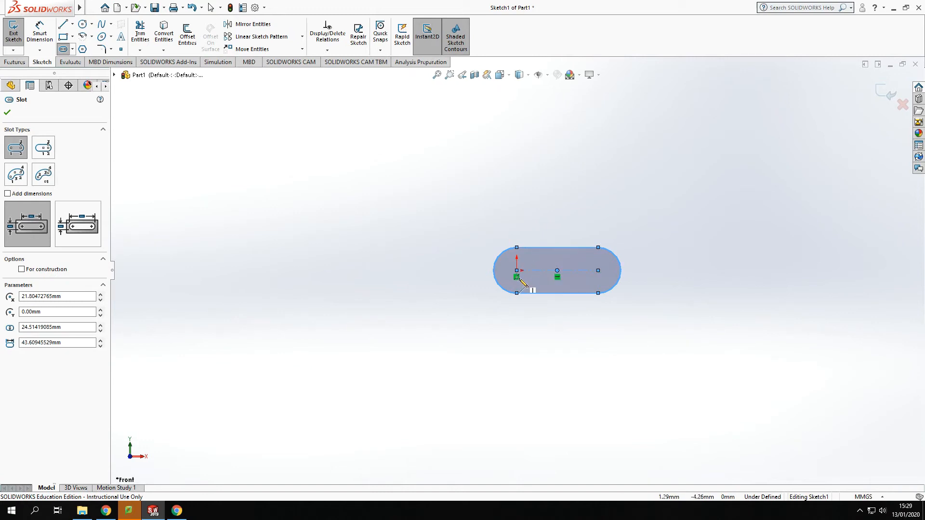
key(Escape)
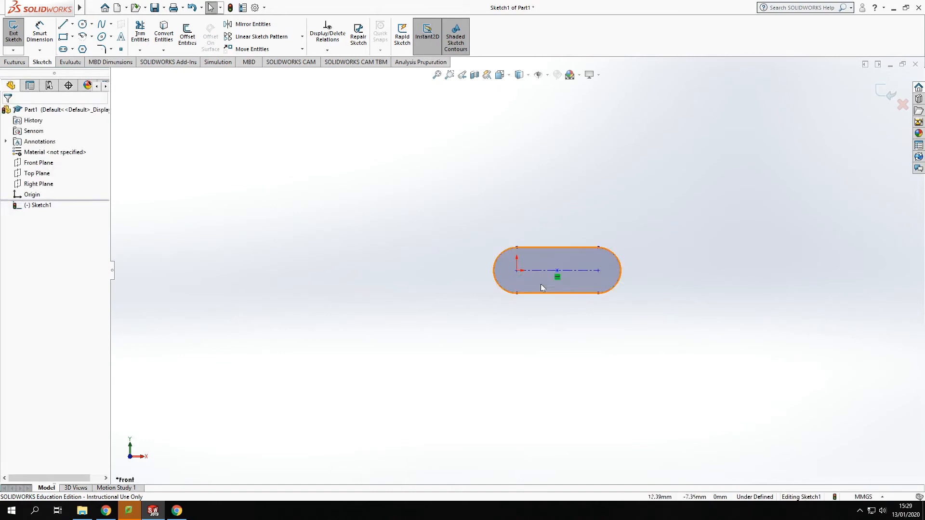
- Pull the slot off the origin, try a Coincident relation between its centre point and the origin, and delete that relation
drag(555, 275, 530, 288)
ctrl+click(518, 271)
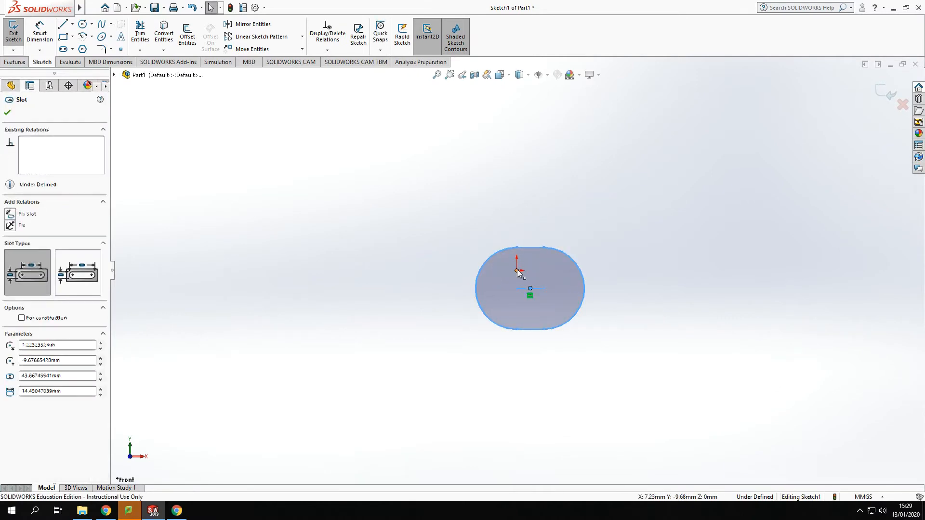
click(12, 292)
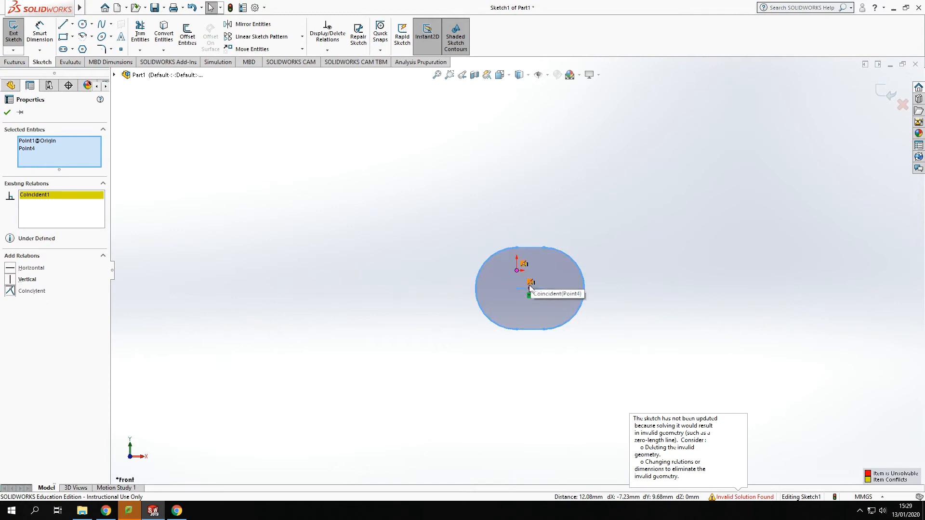
click(45, 195)
key(Delete)
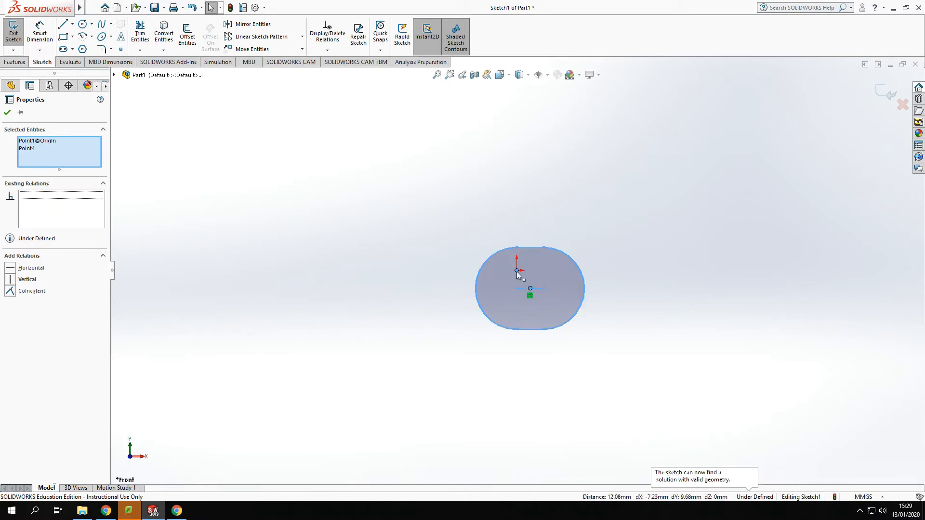
key(Escape)
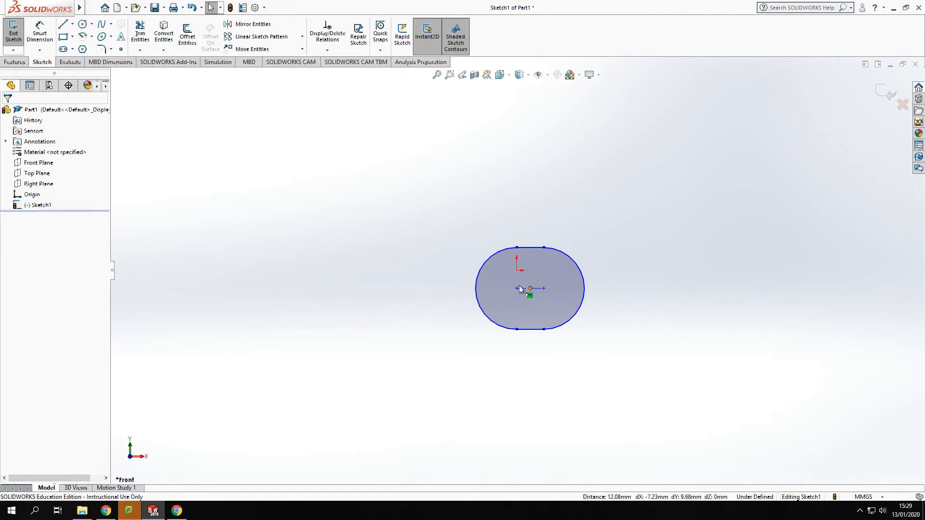
- Move the slot so that its centre point is coincident with the origin
click(496, 286)
mouse_move(516, 288)
mouse_down()
mouse_move(485, 288)
mouse_move(520, 278)
mouse_move(517, 271)
mouse_up()
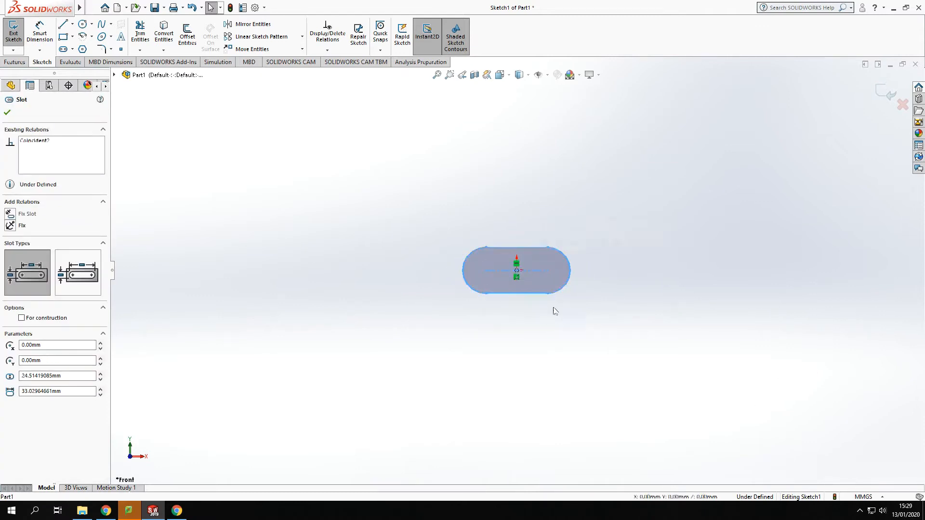
click(616, 302)
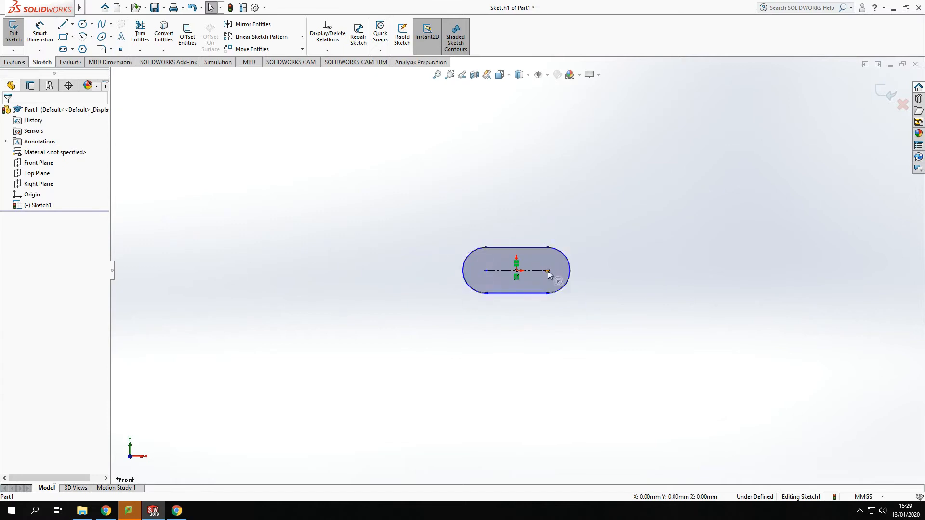
- Dimension the slot's width between its two straight edges as 30 mm
click(39, 33)
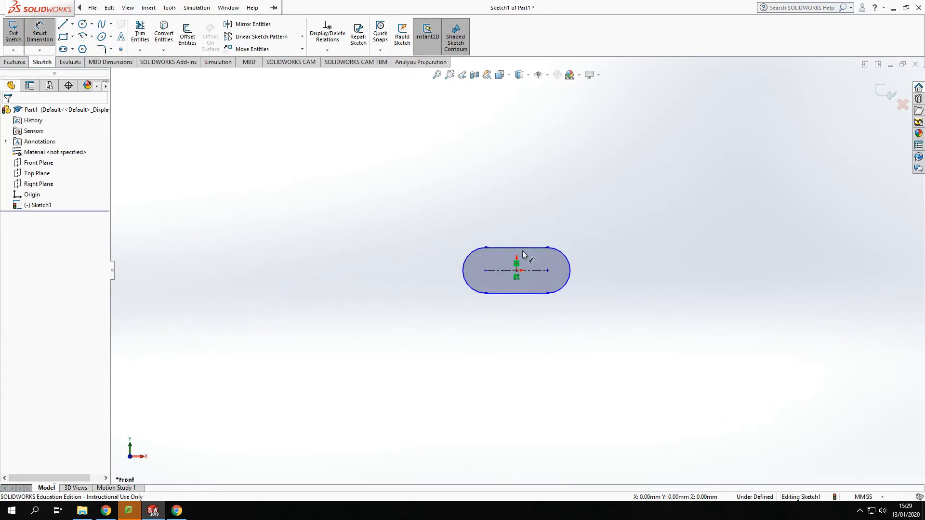
click(526, 248)
click(529, 292)
click(659, 296)
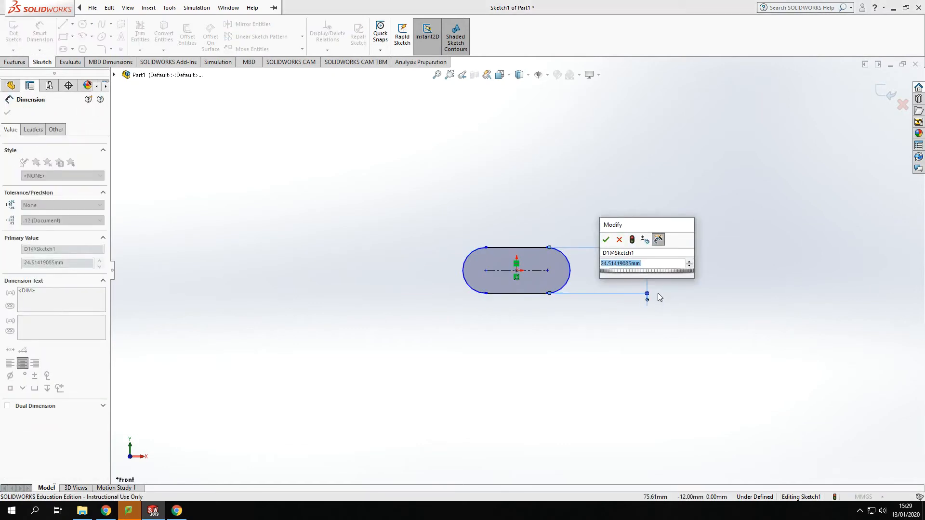
text(30)
key(Return)
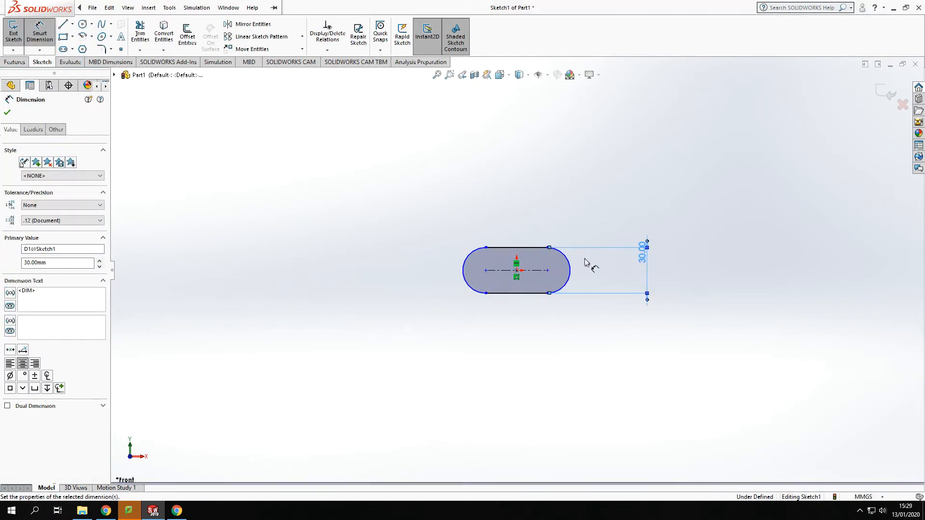
- Dimension the distance between the slot's two arc centres as 30 mm and finish dimensioning
click(570, 273)
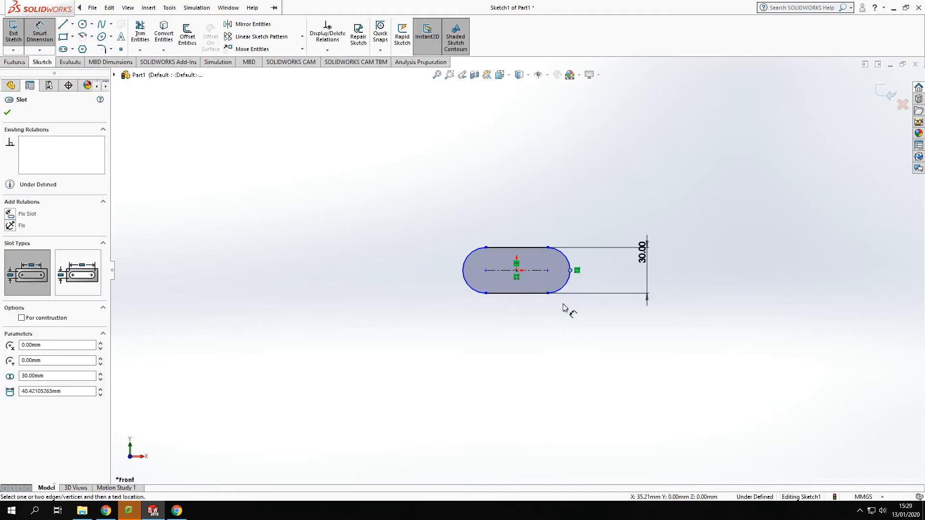
click(573, 315)
click(538, 273)
click(523, 359)
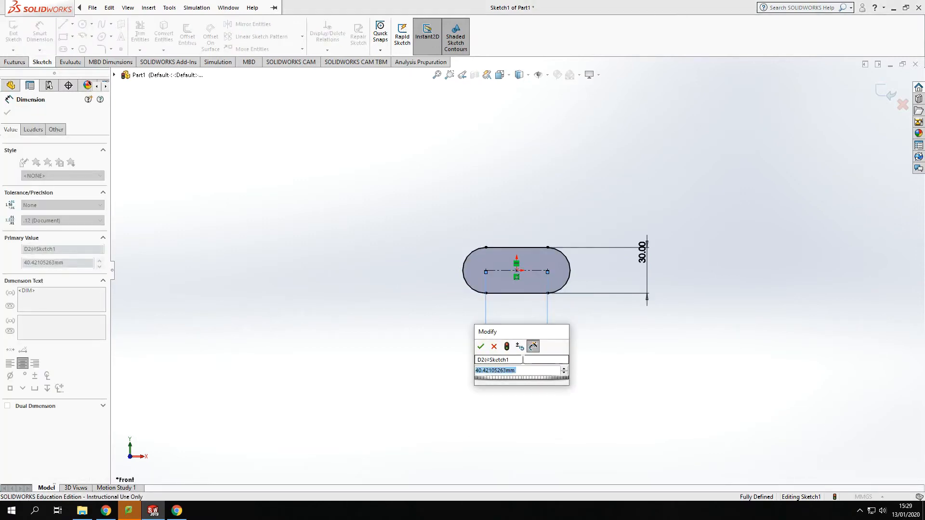
text(30)
key(Return)
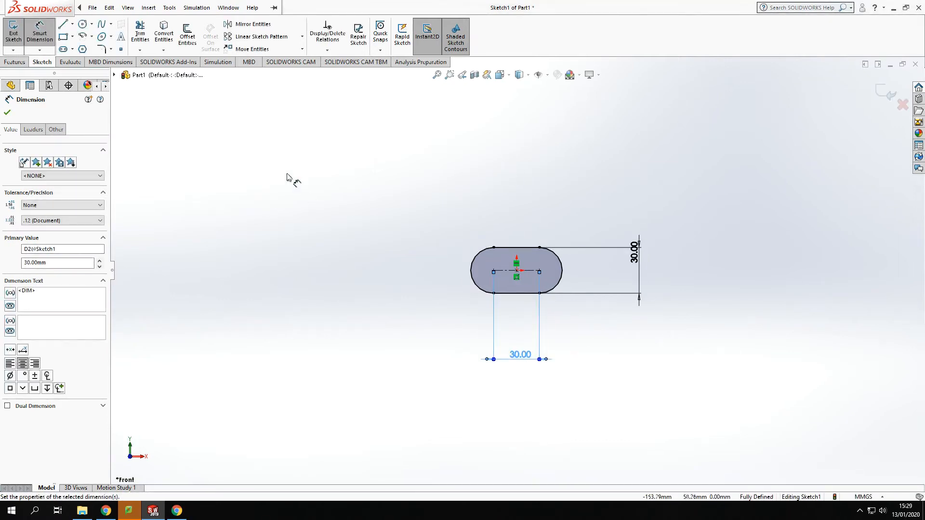
click(7, 114)
- Close the slot sketch and start a new sketch on the Right Plane
mouse_move(776, 268)
middle_down()
mouse_move(702, 289)
mouse_move(499, 279)
middle_up()
middle_drag(791, 248, 807, 267)
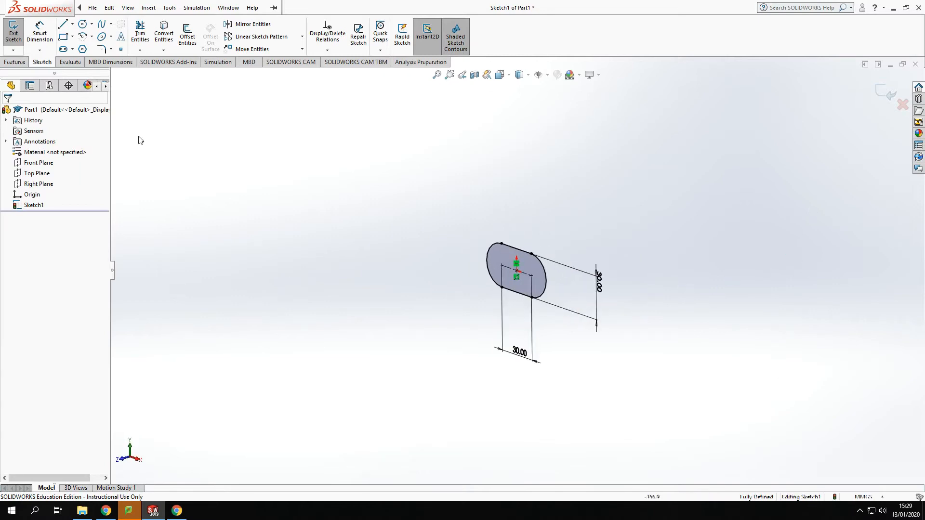
click(31, 173)
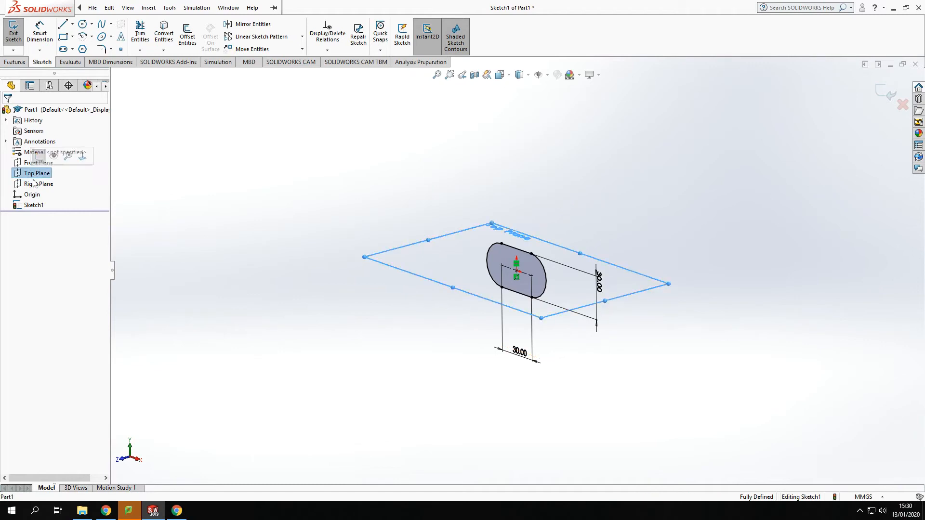
click(35, 184)
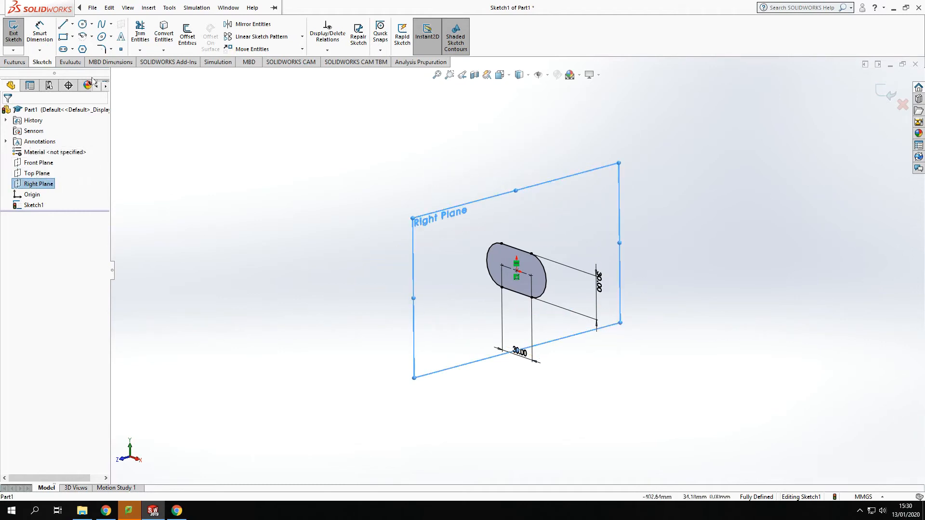
click(13, 35)
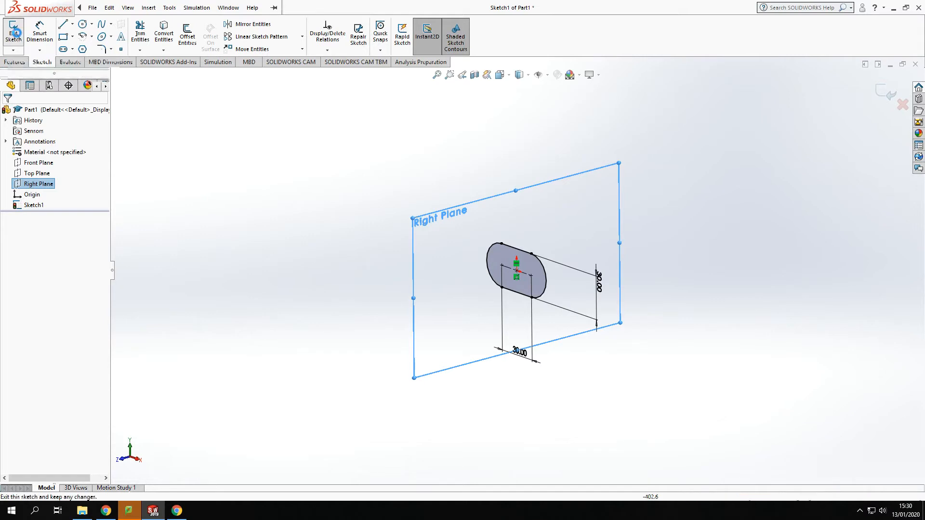
click(39, 183)
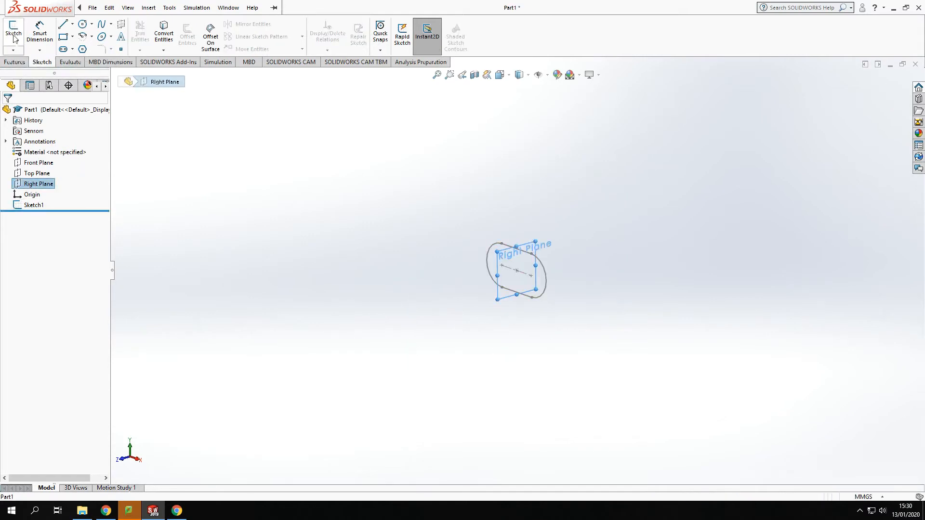
click(13, 29)
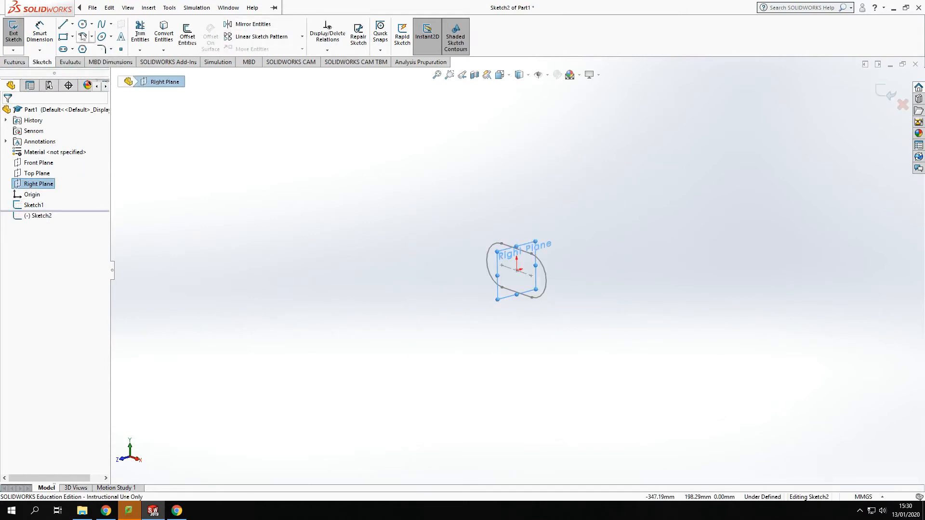
- Draw a four-point, S-shaped spline from the origin away from the slot, spanning about 171 mm horizontally
click(100, 26)
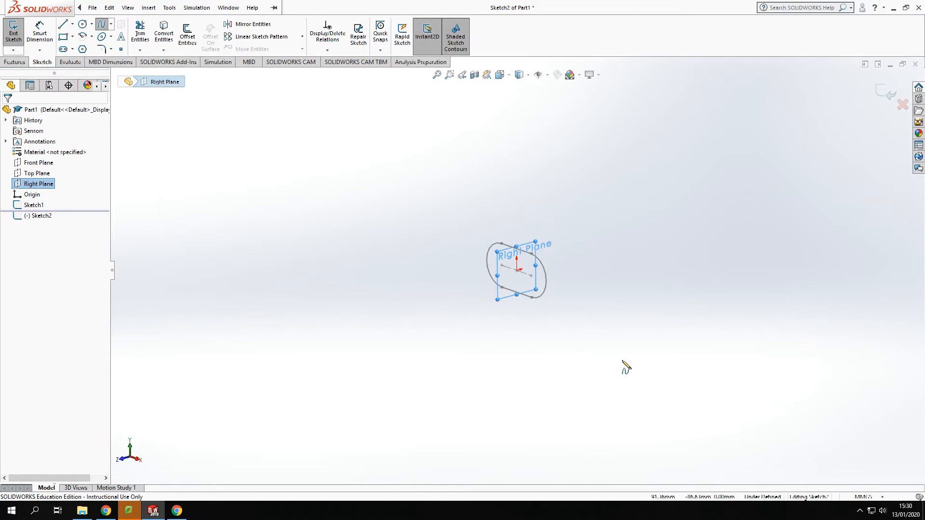
click(517, 270)
click(549, 239)
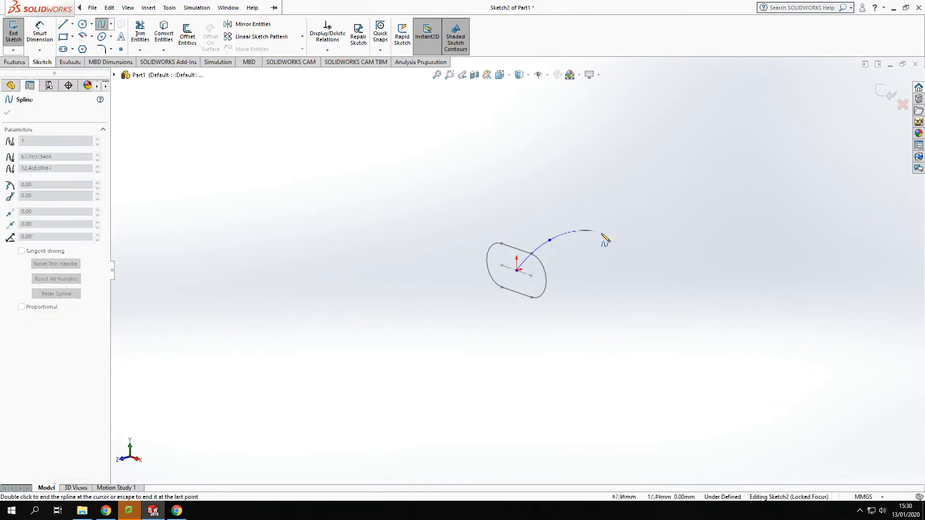
click(629, 239)
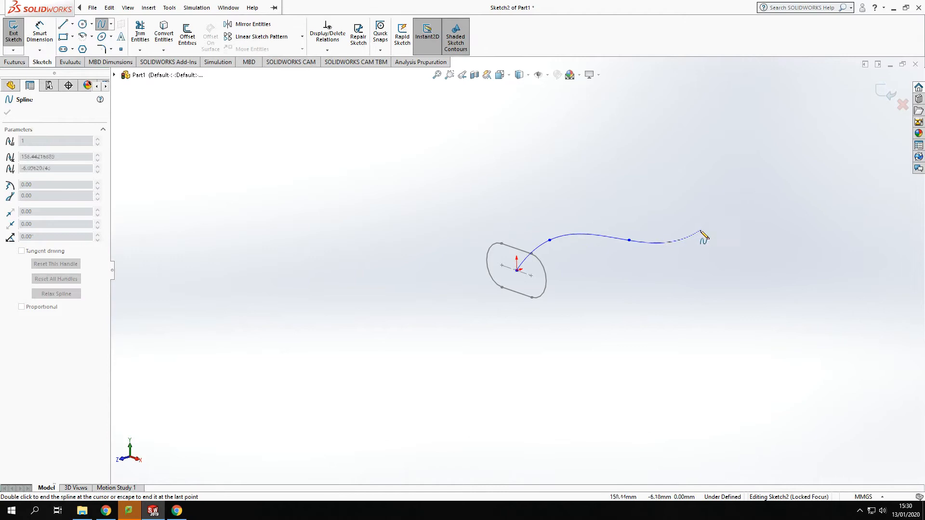
click(715, 225)
key(Escape)
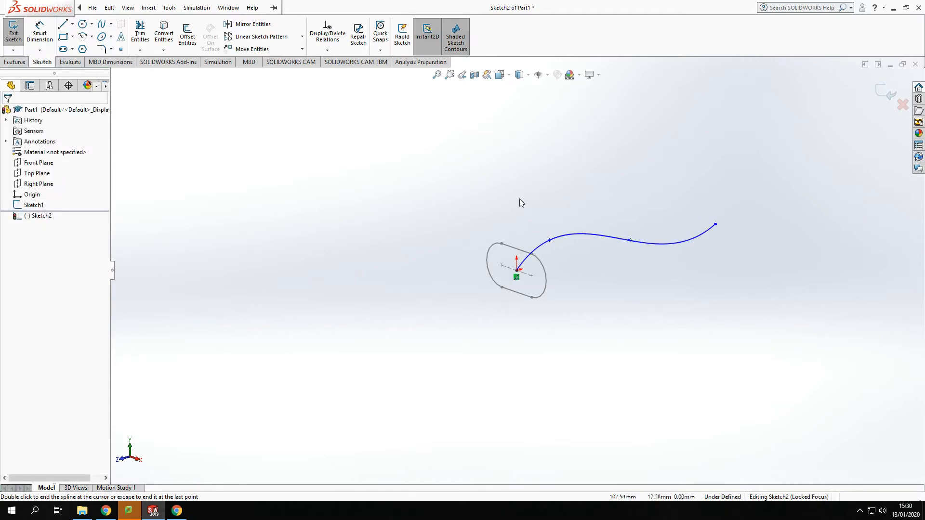
- Dimension the horizontal distance between the spline's start and end points as 200 mm and exit the sketch
click(40, 31)
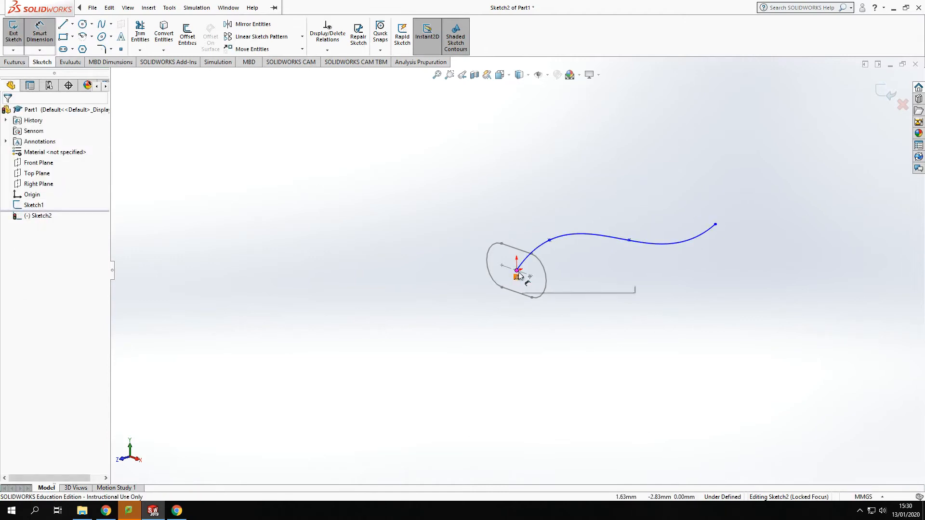
click(517, 271)
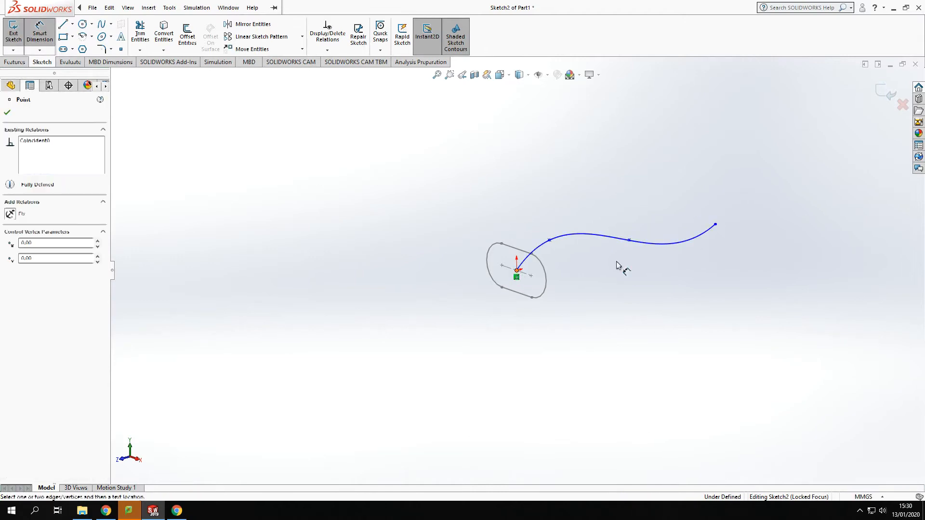
click(715, 224)
click(702, 312)
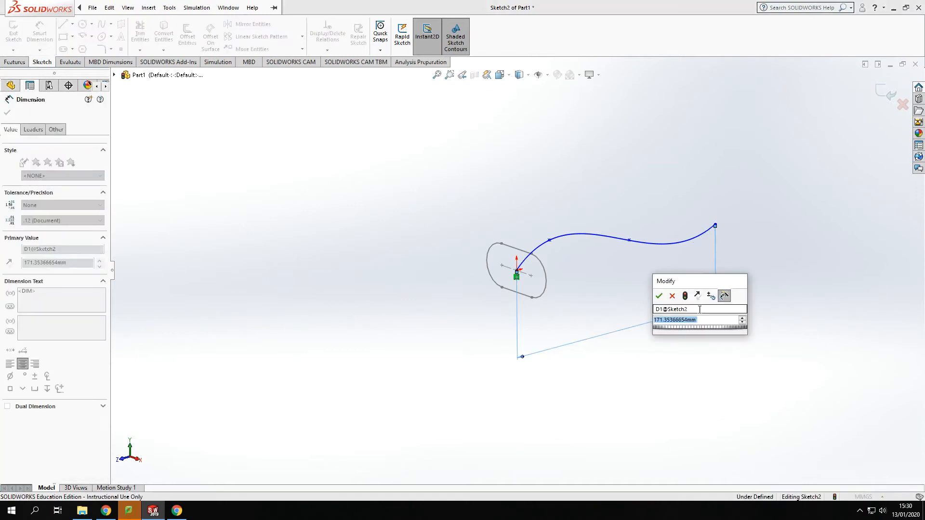
text(200)
key(Return)
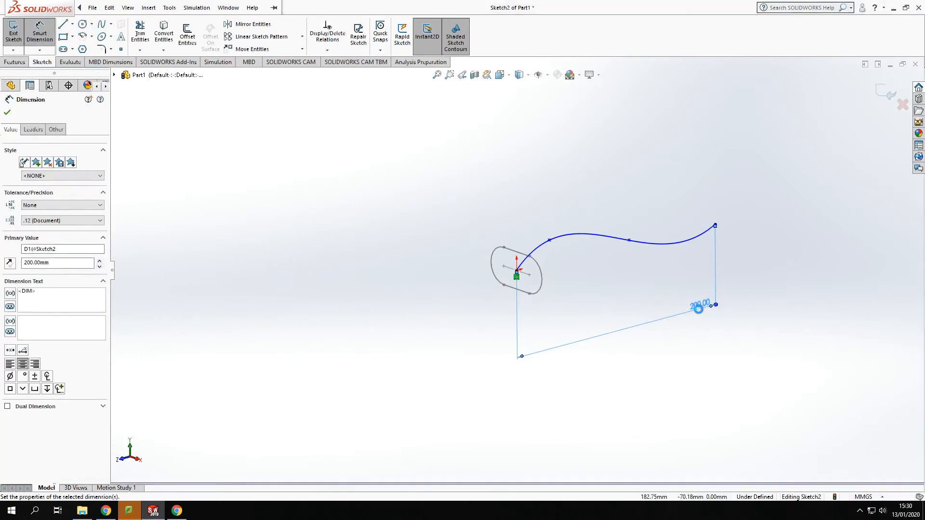
middle_drag(695, 265, 807, 268)
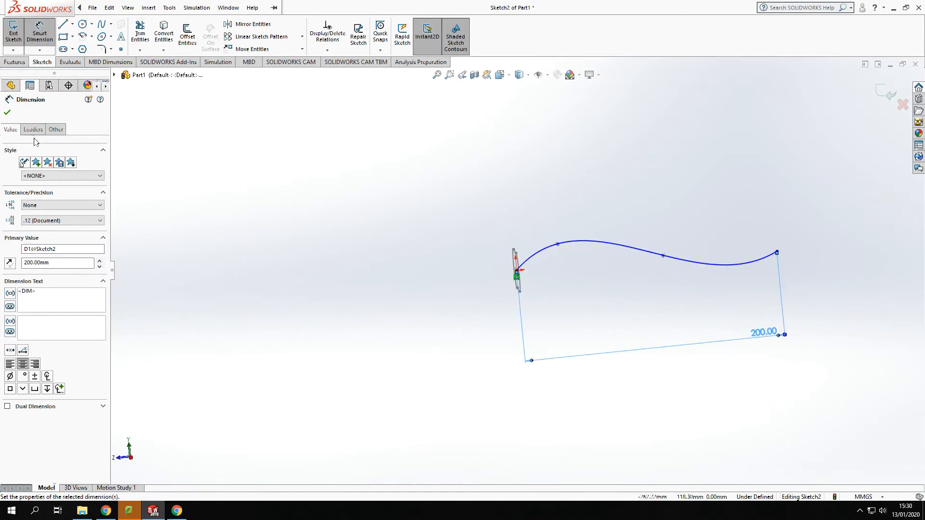
click(877, 99)
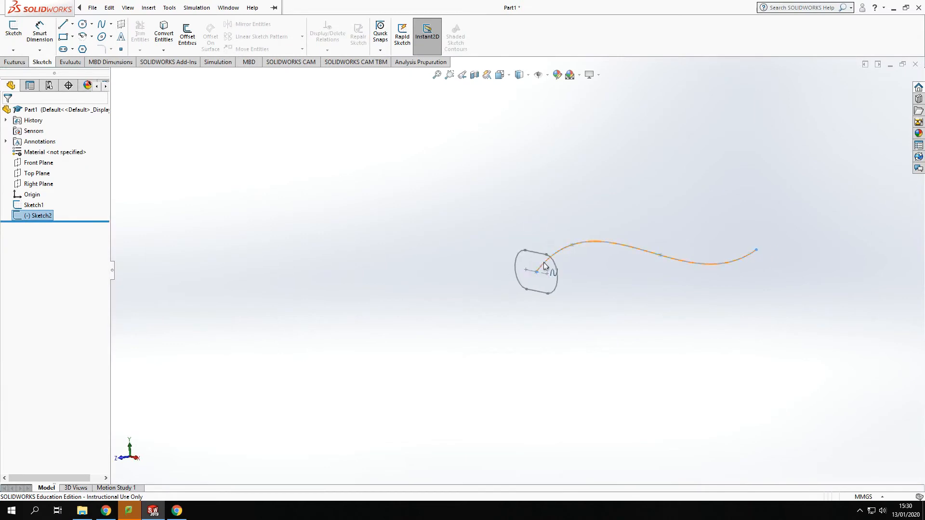
- Add the Surfaces tool set to the command ribbon
right_click(75, 63)
click(129, 106)
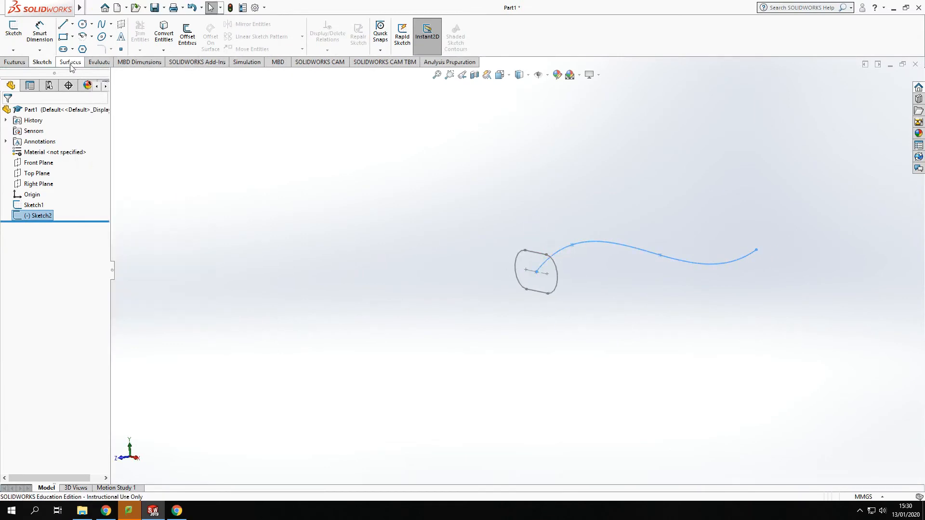
- Remove the Surfaces tool set from the command ribbon and add it back
right_click(71, 63)
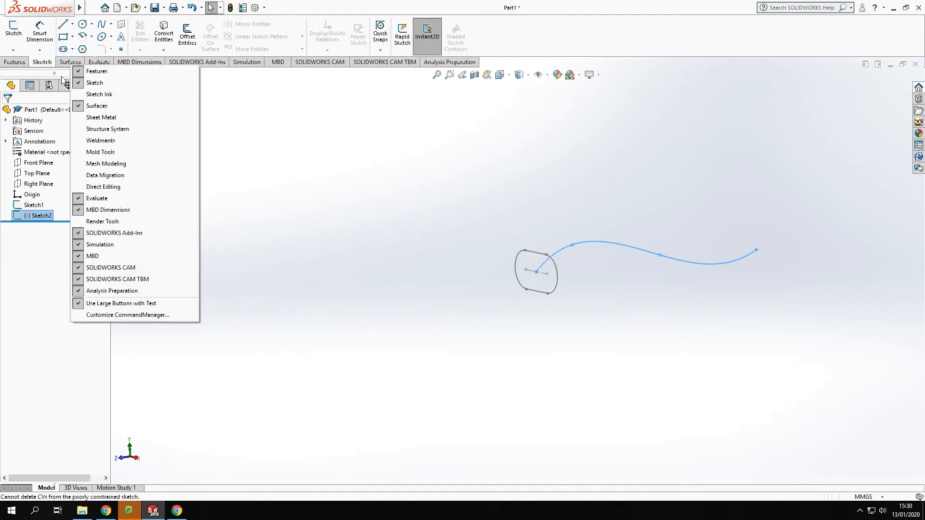
click(97, 105)
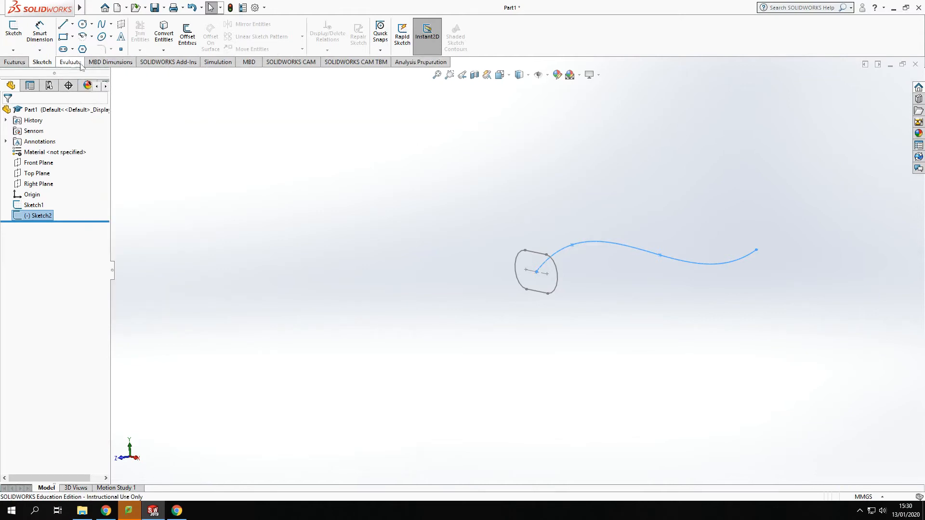
right_click(114, 65)
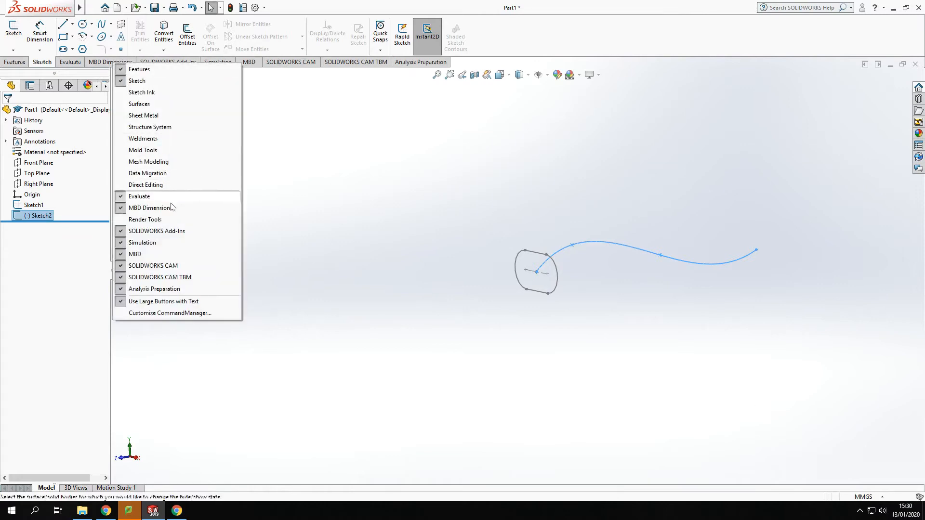
click(137, 105)
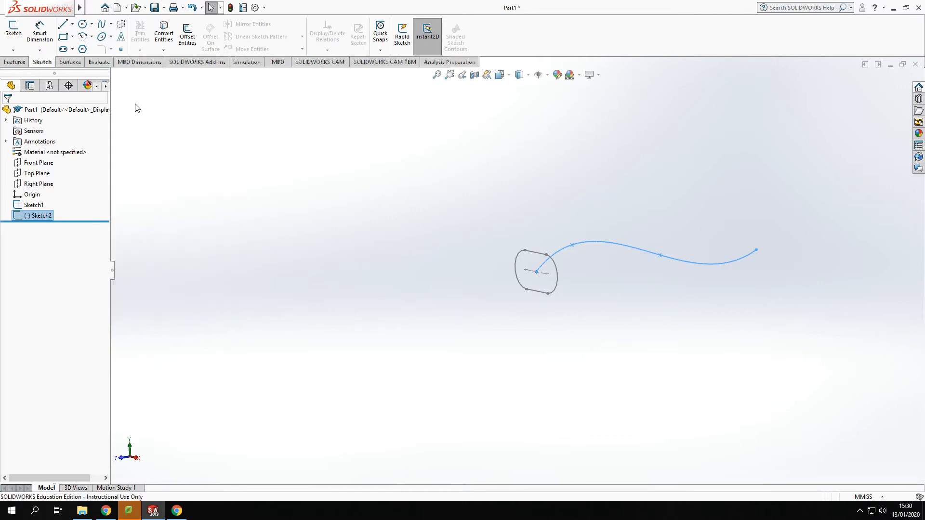
- Create a swept surface using the slot sketch as the profile and the S-shaped spline sketch as the path
click(71, 62)
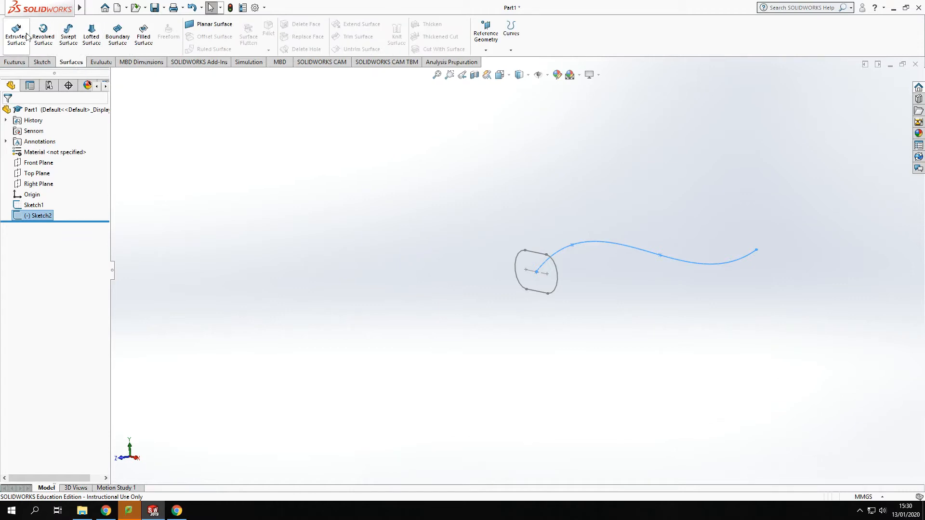
click(68, 34)
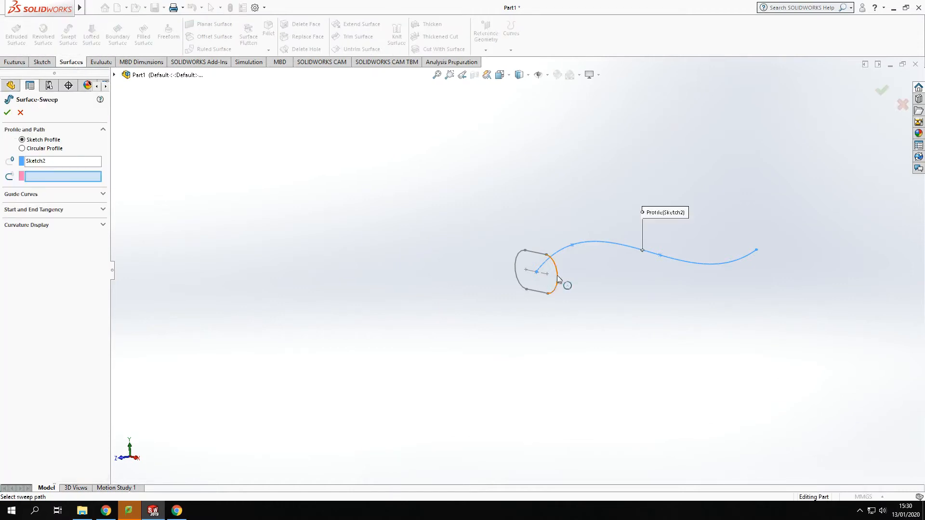
click(51, 161)
key(Delete)
click(556, 275)
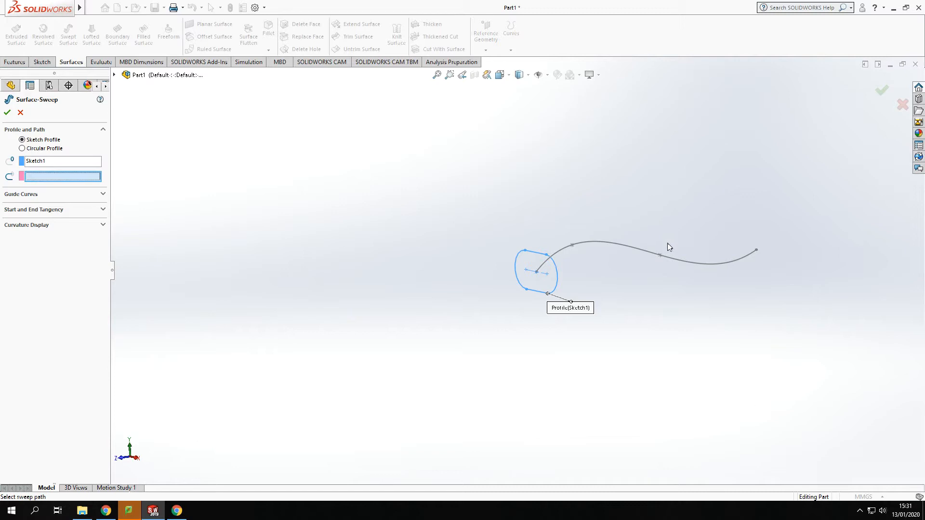
click(640, 254)
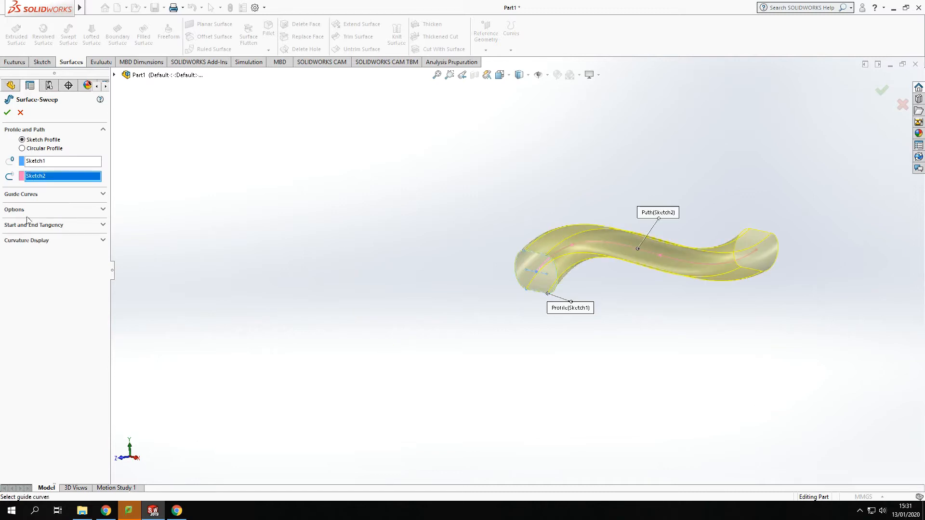
click(8, 114)
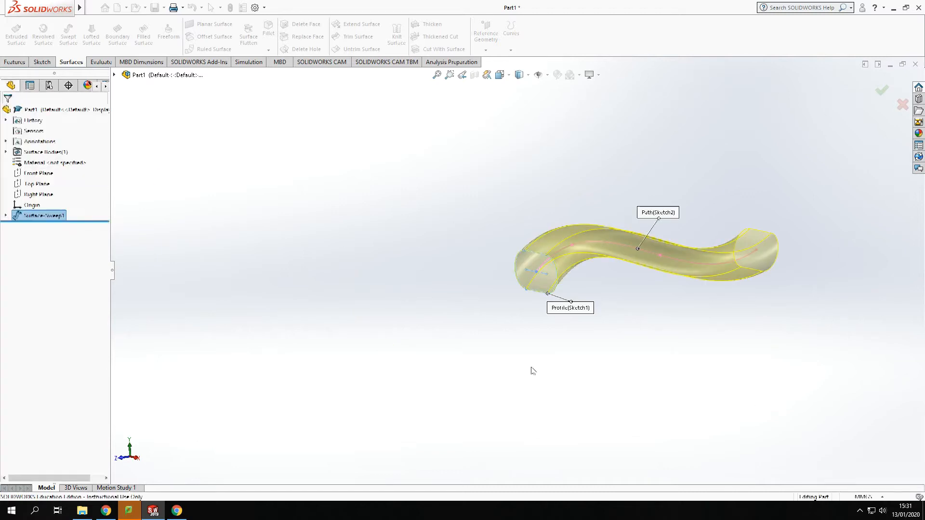
- Start a new sketch on the Top Plane, viewed normal to the plane
middle_drag(614, 374, 646, 259)
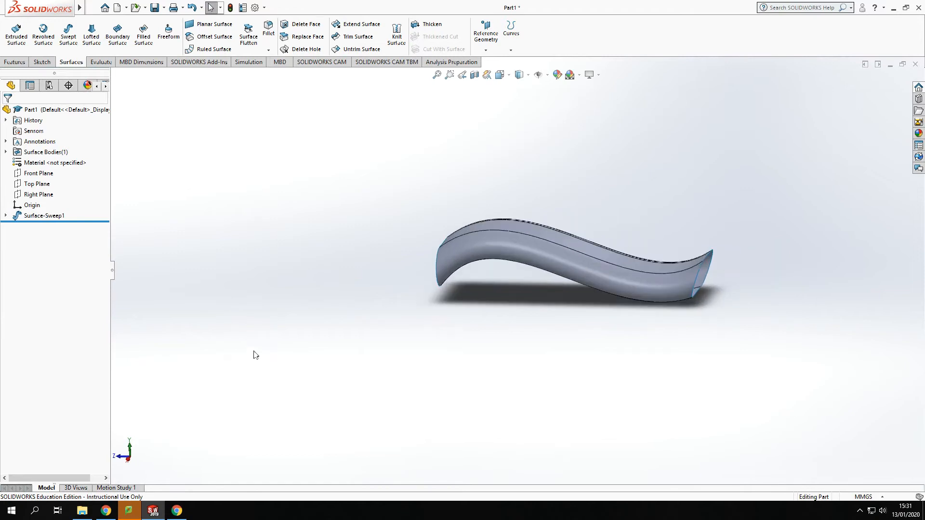
click(39, 186)
mouse_move(389, 368)
middle_down()
mouse_move(395, 302)
mouse_move(393, 352)
middle_up()
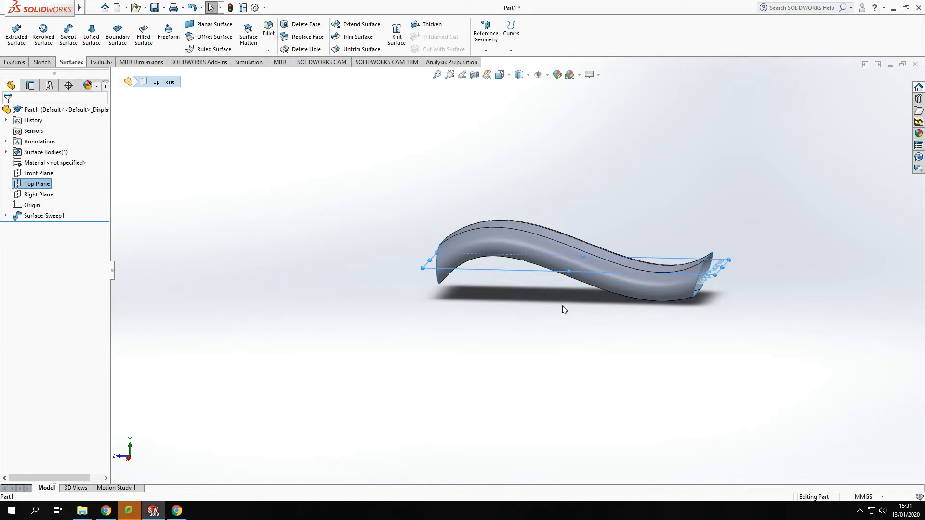
scroll(628, 285, down, 5)
middle_drag(508, 348, 509, 254)
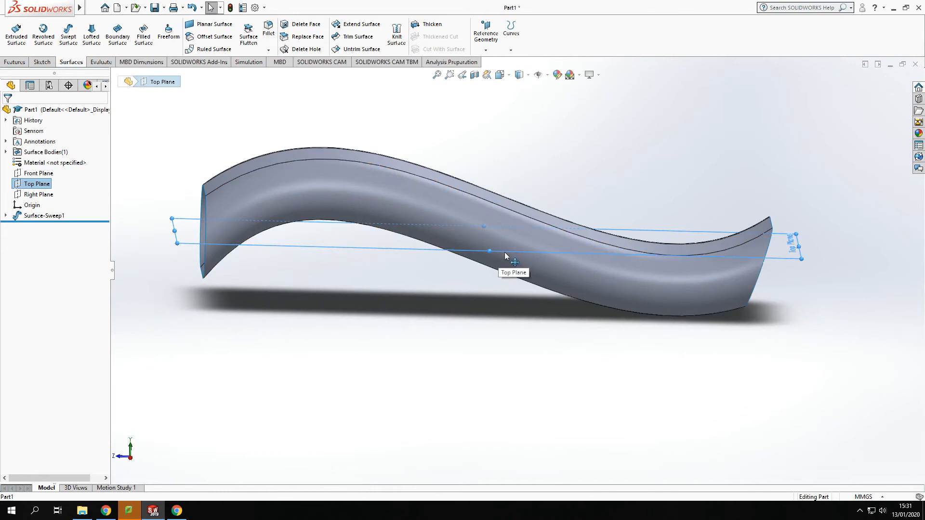
click(42, 62)
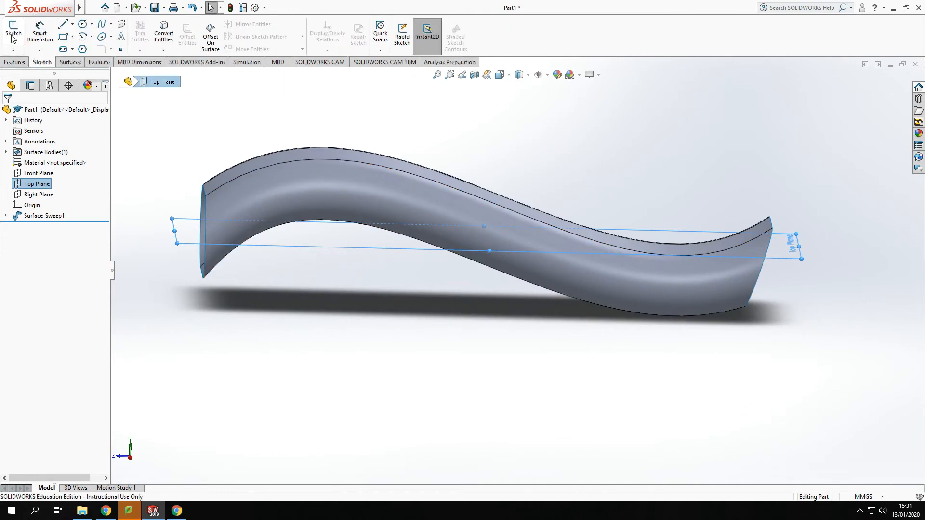
click(14, 34)
mouse_move(436, 385)
middle_down()
mouse_move(450, 496)
mouse_move(458, 396)
middle_up()
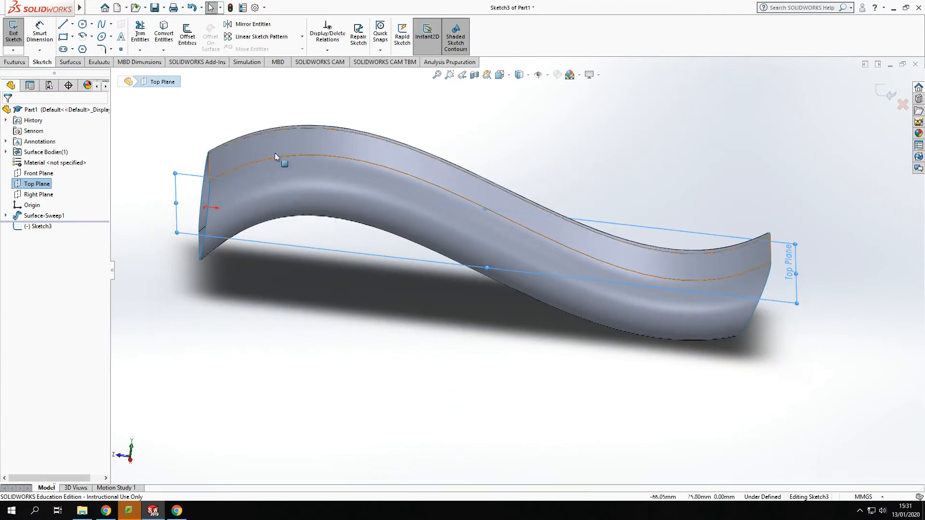
right_click(308, 251)
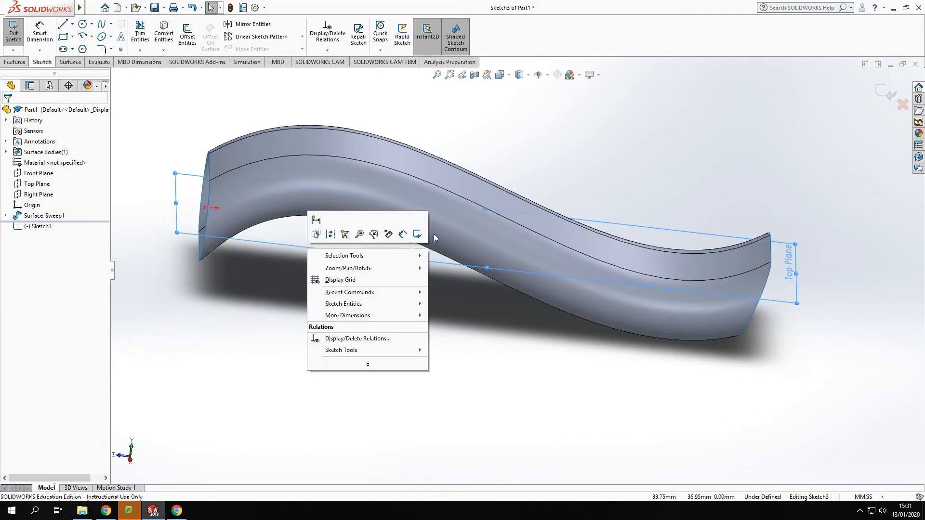
click(235, 305)
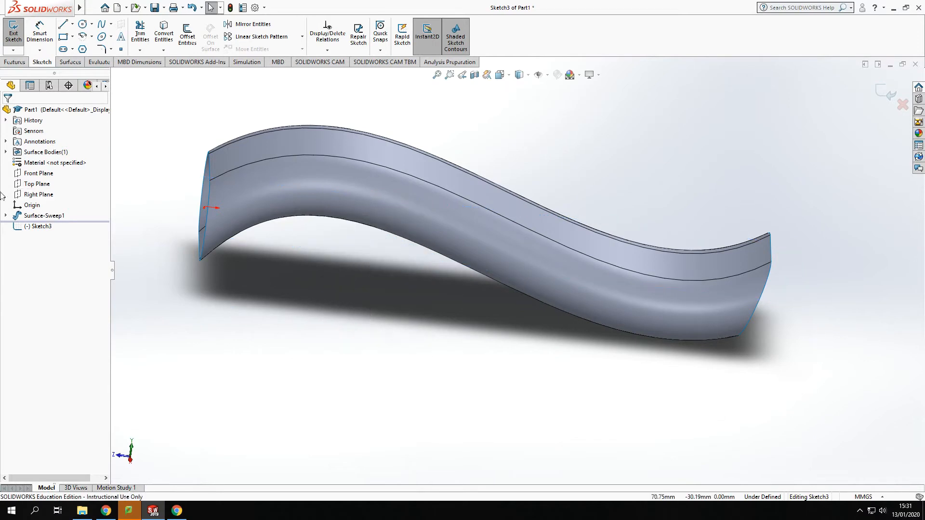
right_click(35, 184)
click(92, 174)
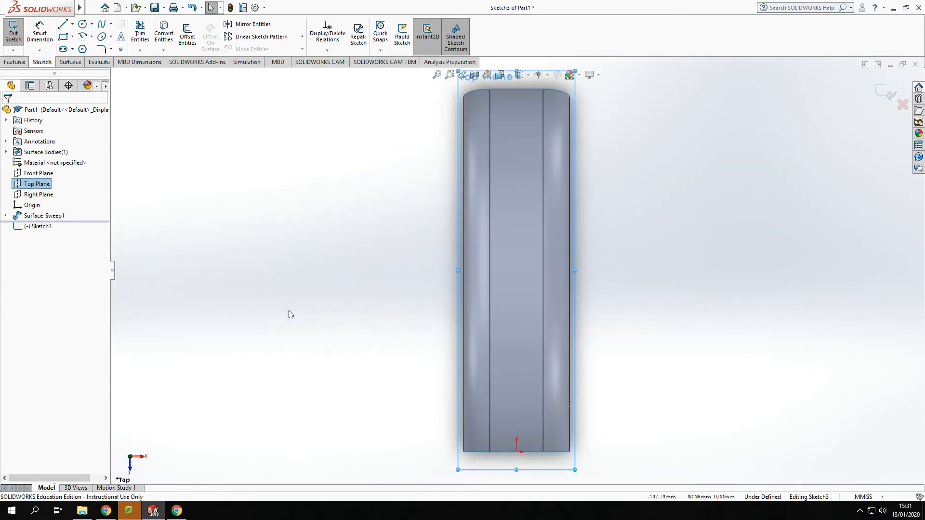
- Sketch a circle of about 12.3 mm radius, centred about 99.7 mm along the sweep directly in line with the origin, and exit the sketch
click(83, 25)
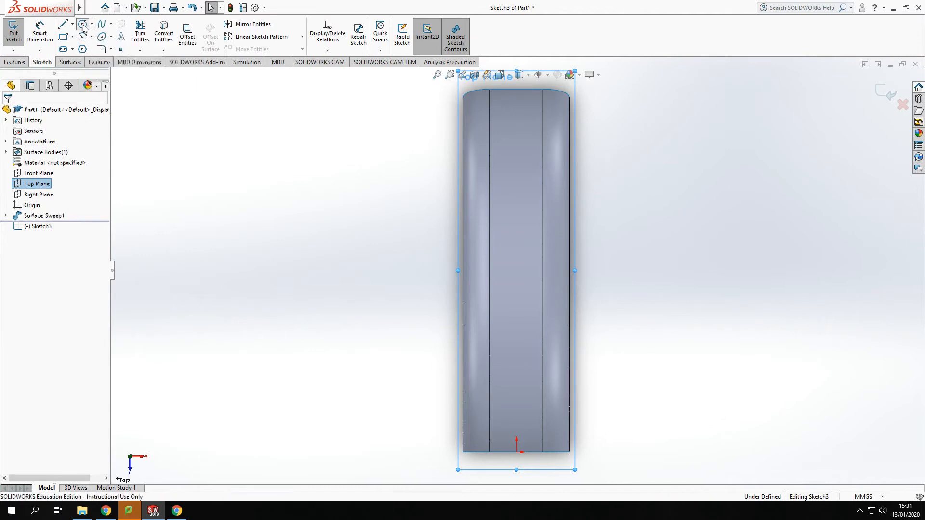
click(516, 275)
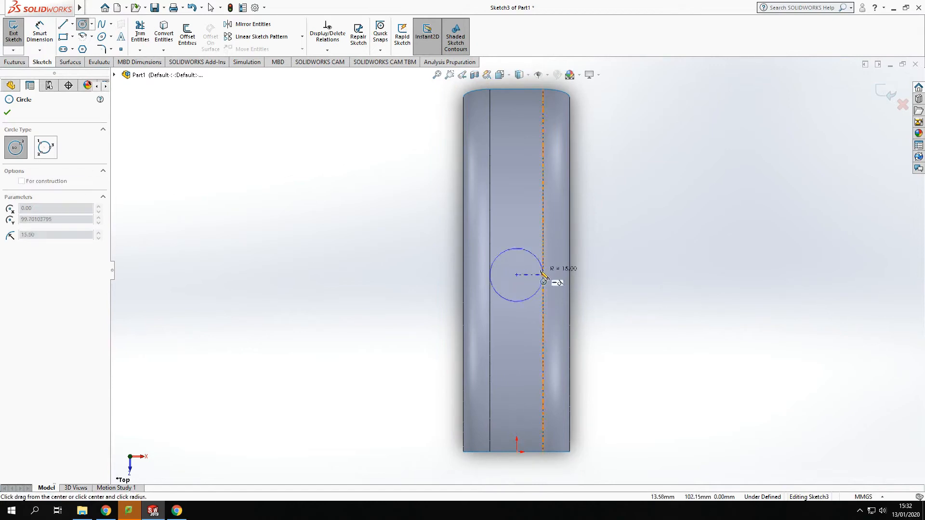
click(538, 269)
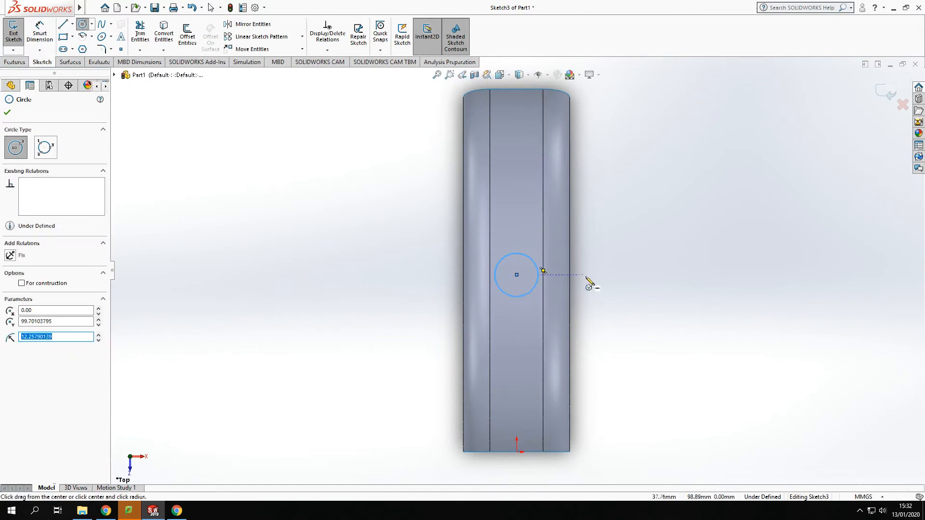
key(Escape)
middle_drag(617, 320, 560, 359)
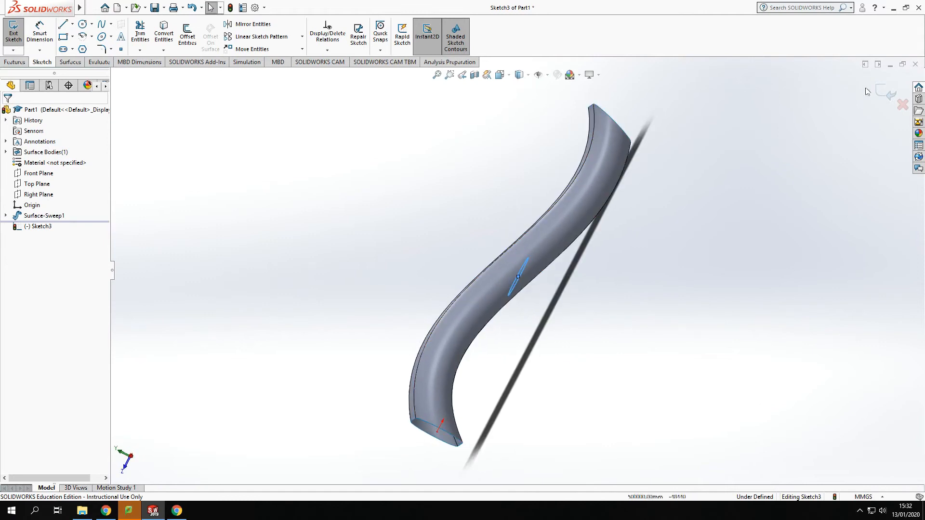
click(880, 97)
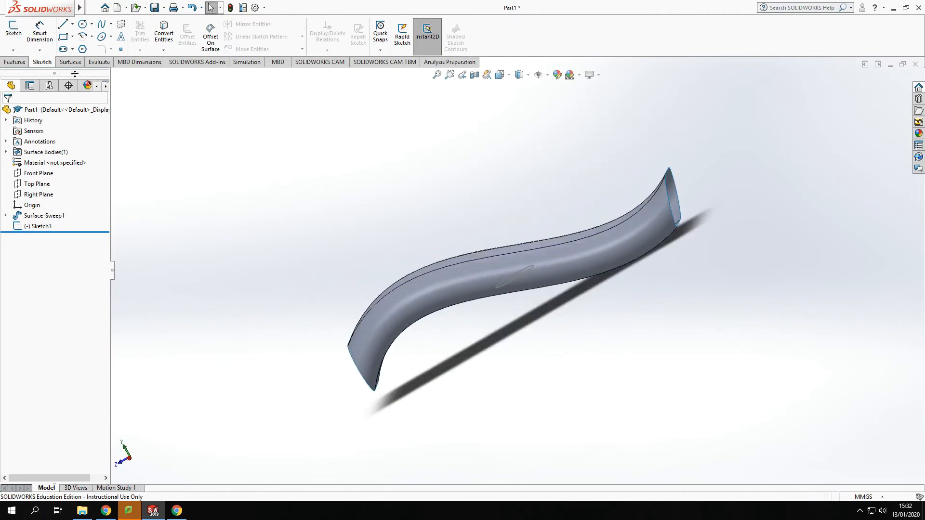
- Start another sketch on the Top Plane, viewed normal to it with the circle in sight
click(42, 184)
middle_drag(181, 243, 458, 325)
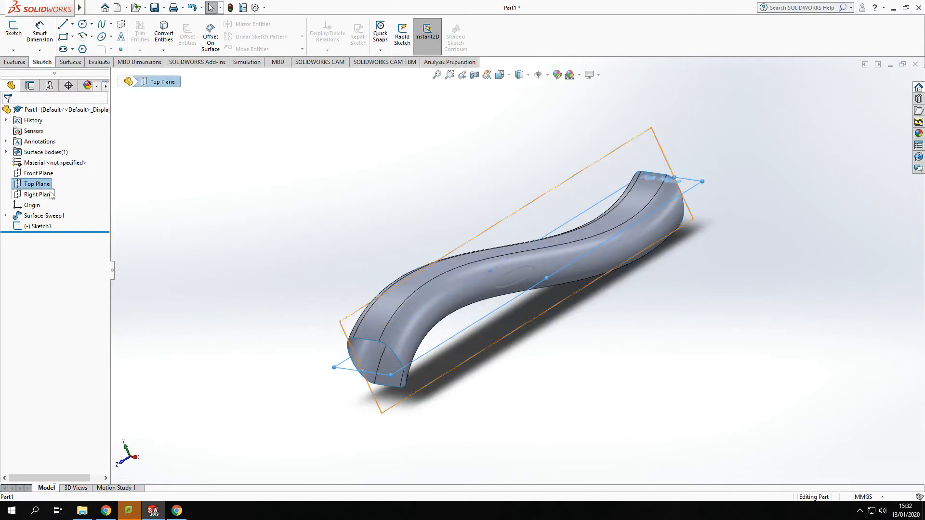
click(14, 29)
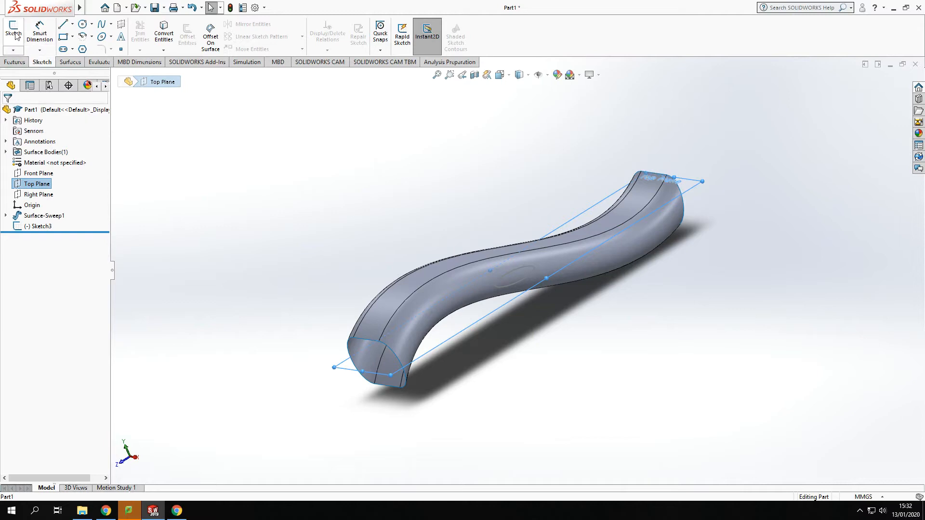
right_click(39, 184)
click(91, 170)
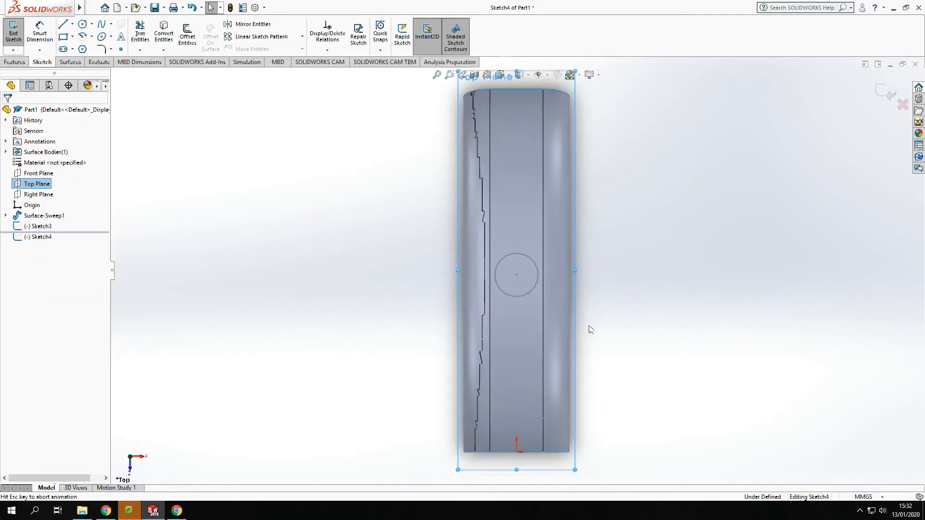
- Sketch a crosswise straight slot, about 24.2 mm between centres and 16.8 mm wide, between the circle and the origin, and exit the sketch
click(64, 49)
click(496, 380)
click(538, 379)
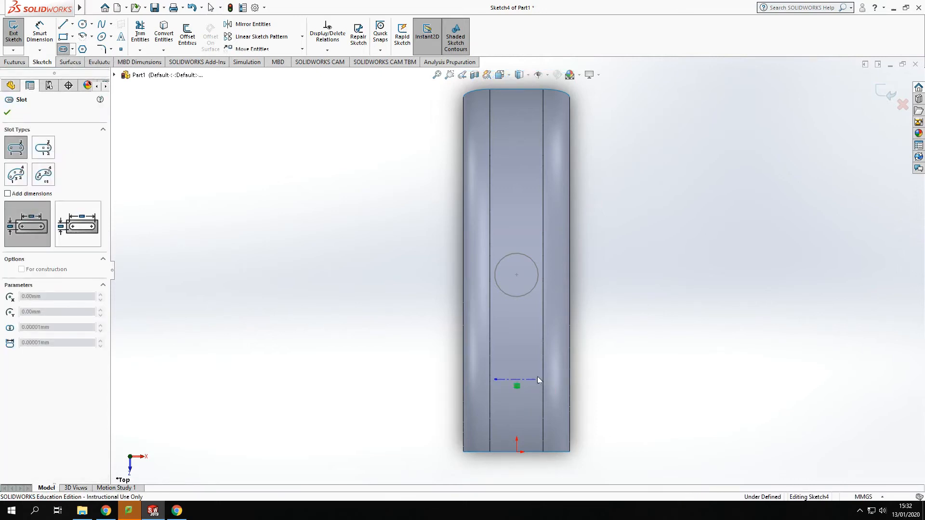
click(534, 367)
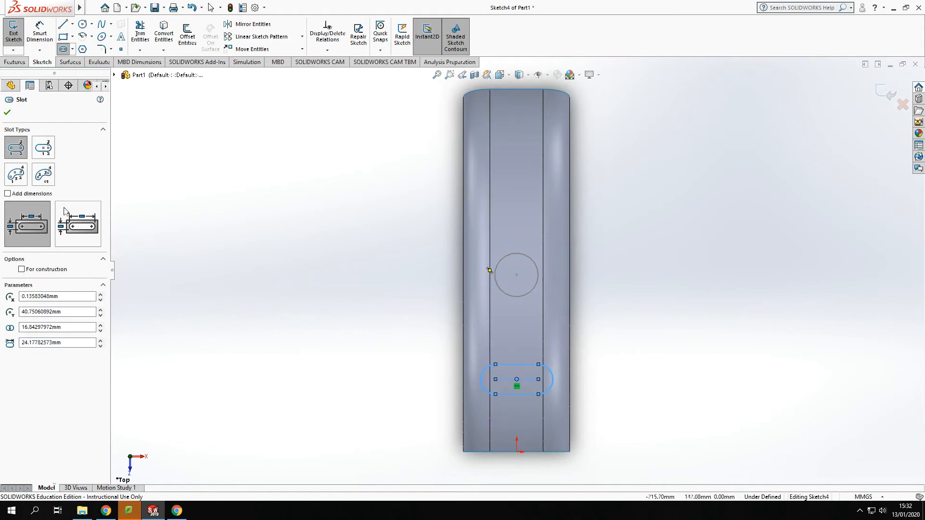
click(8, 113)
middle_drag(660, 378, 355, 331)
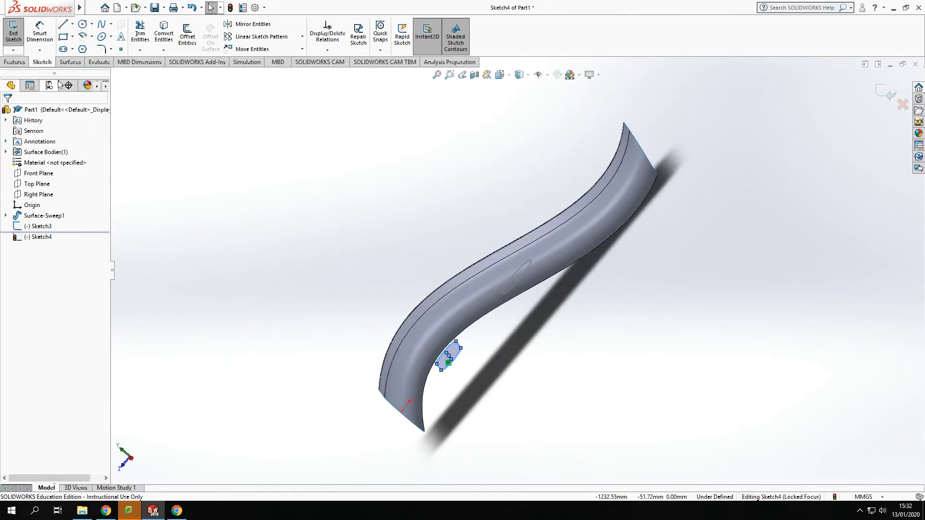
middle_drag(717, 295, 573, 381)
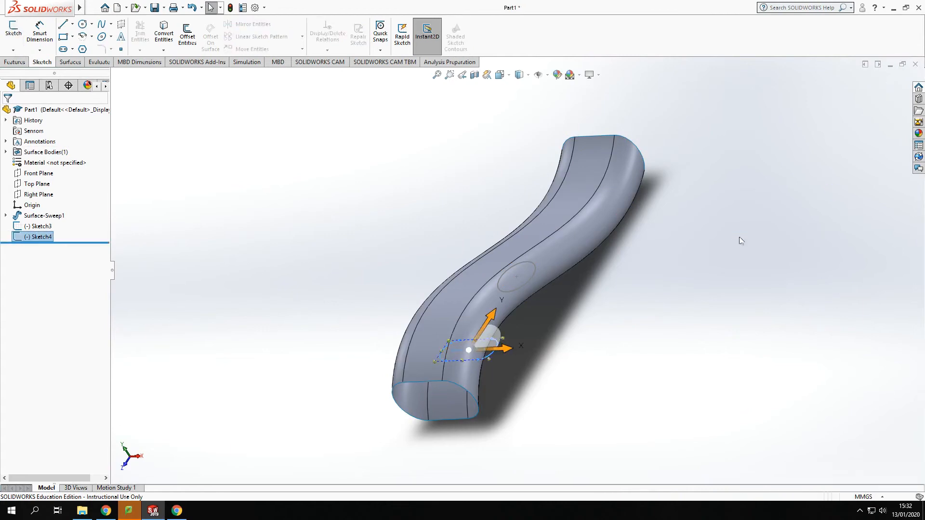
- Start an extruded surface from the circle sketch with the Mid Plane end condition
middle_drag(646, 353, 522, 289)
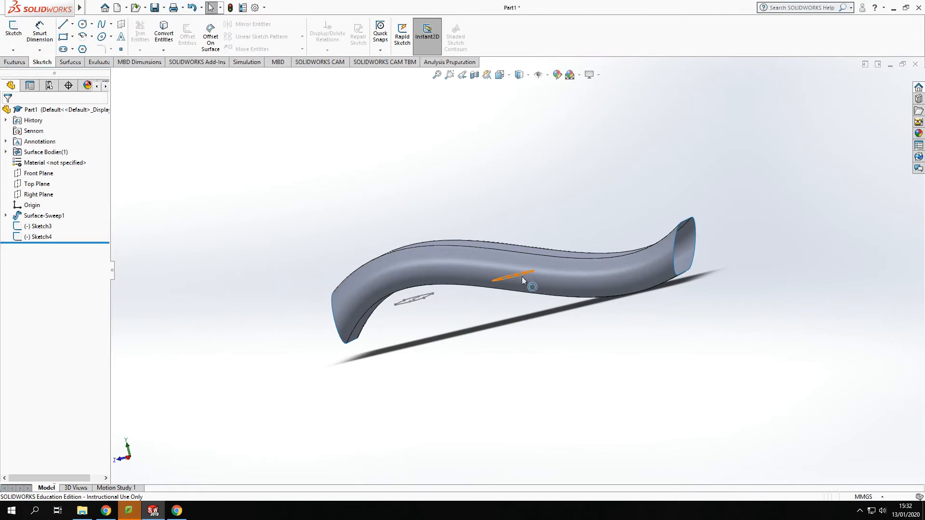
middle_drag(514, 360, 528, 384)
click(526, 278)
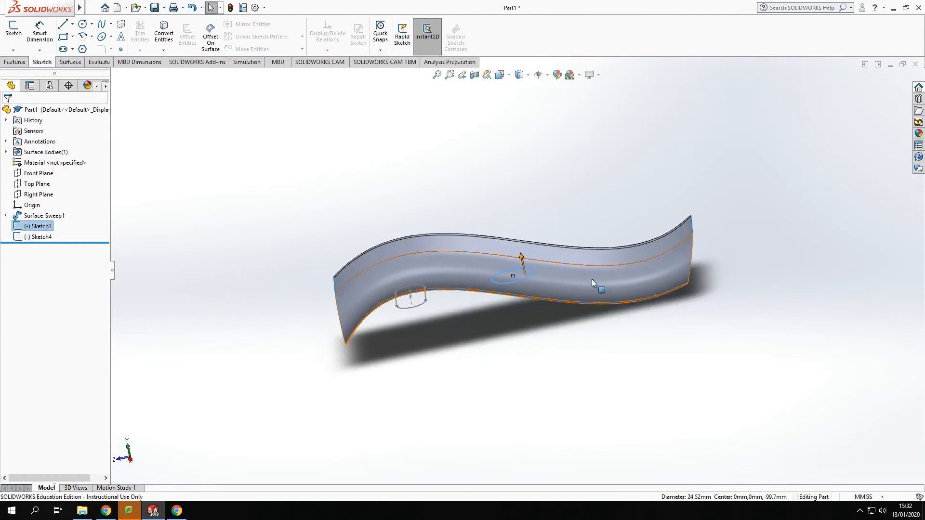
click(267, 161)
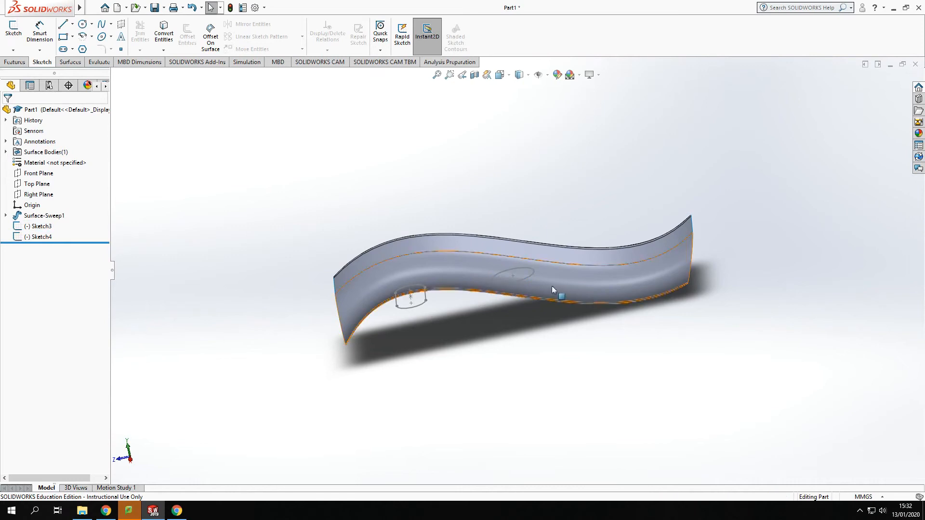
click(529, 282)
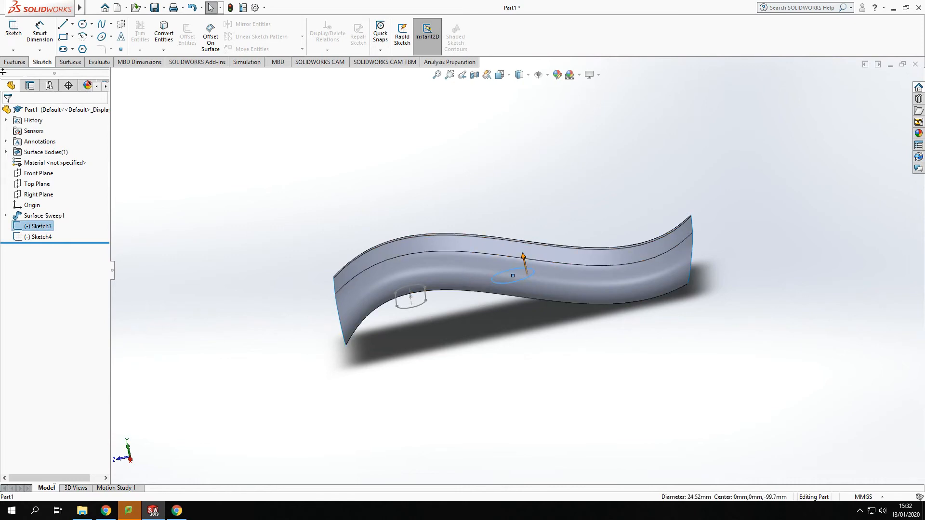
click(70, 61)
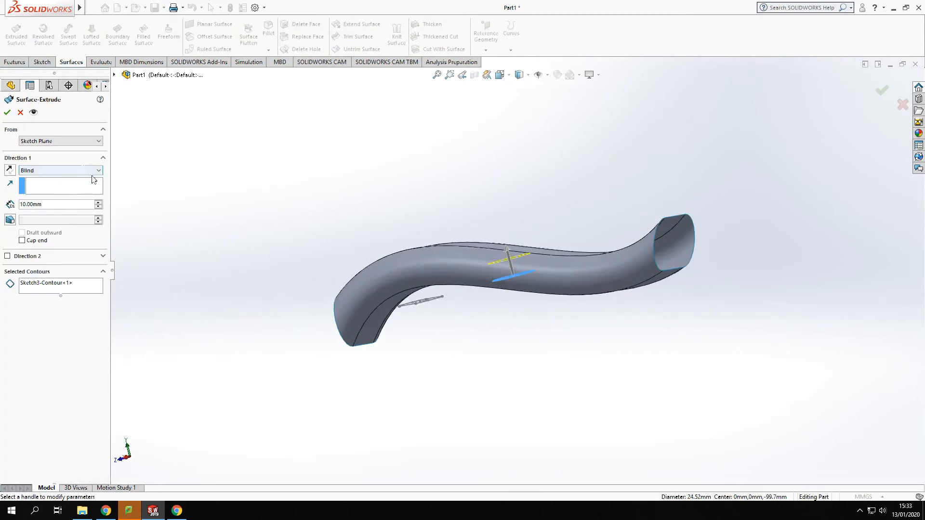
click(58, 170)
click(38, 212)
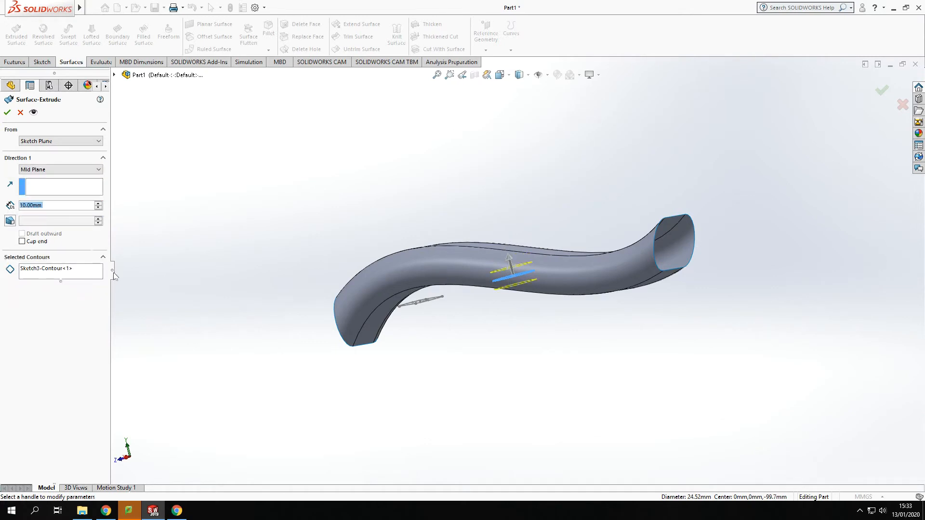
- Set the circle's surface extrusion depth to 50 mm and accept the feature
click(99, 203)
click(98, 203)
click(98, 203)
click(98, 203)
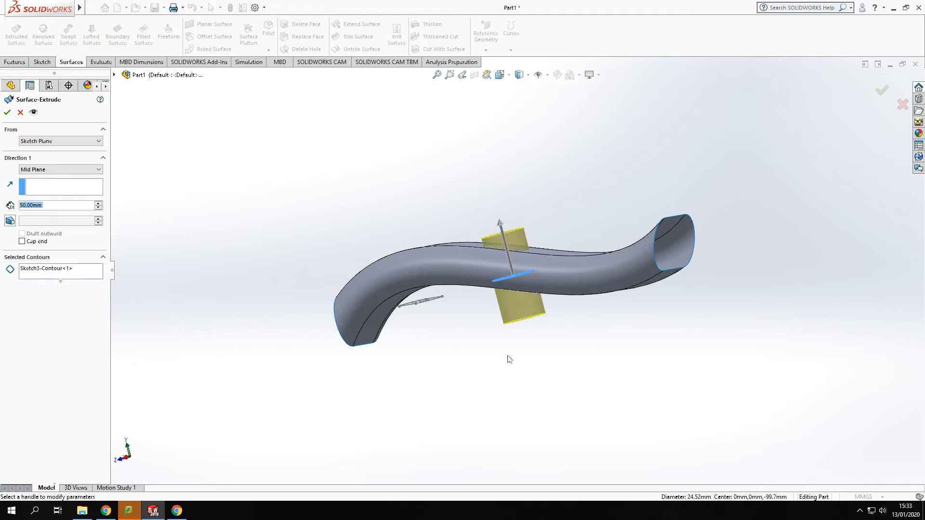
middle_drag(427, 374, 455, 431)
click(8, 112)
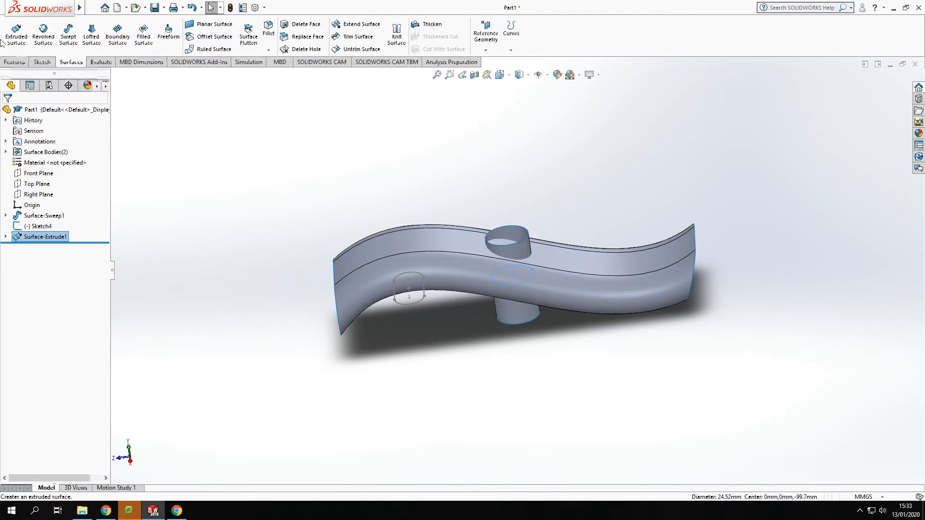
- Trim the extruded cylinder with a standard Trim Surface, using the swept surface as trim tool and removing both protruding ends
mouse_move(19, 18)
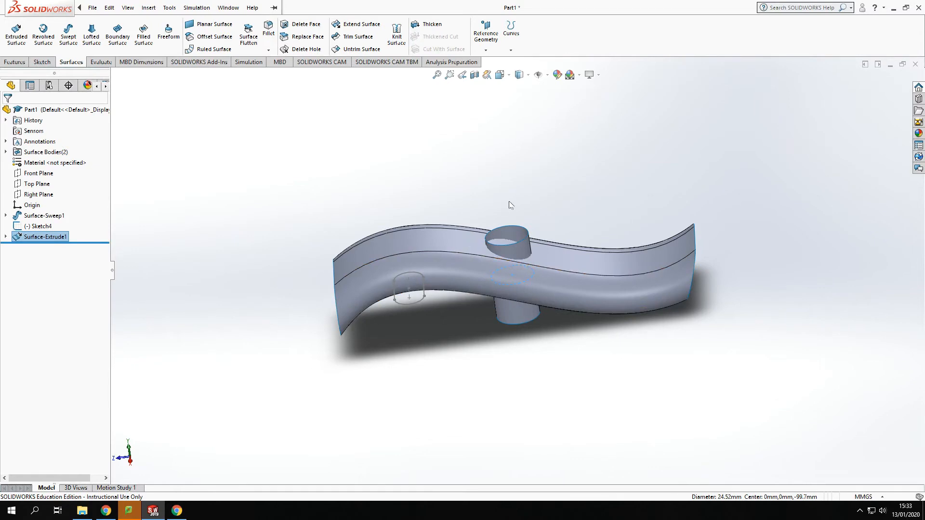
scroll(516, 285, down, 5)
mouse_move(511, 306)
middle_down()
mouse_move(489, 270)
mouse_move(532, 324)
mouse_move(473, 369)
mouse_move(457, 304)
mouse_move(409, 239)
mouse_move(525, 344)
middle_up()
scroll(504, 367, up, 5)
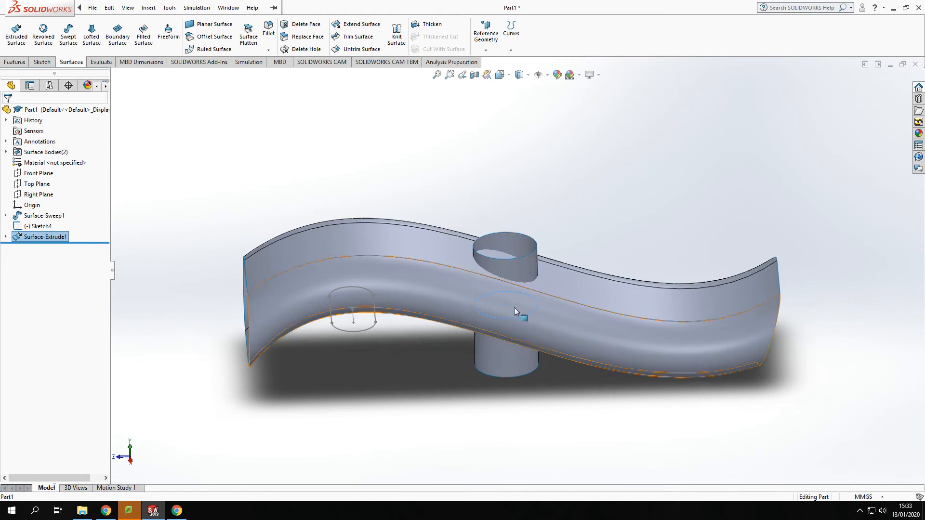
click(359, 37)
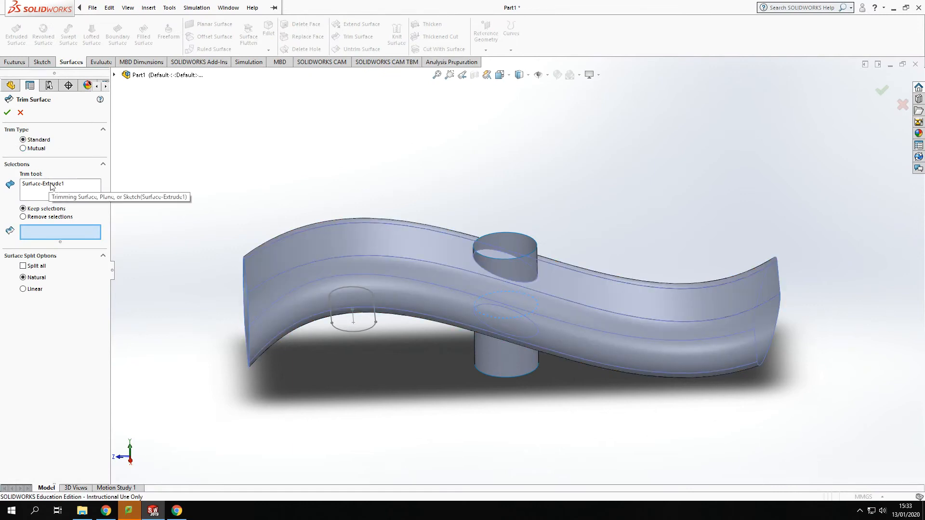
click(54, 185)
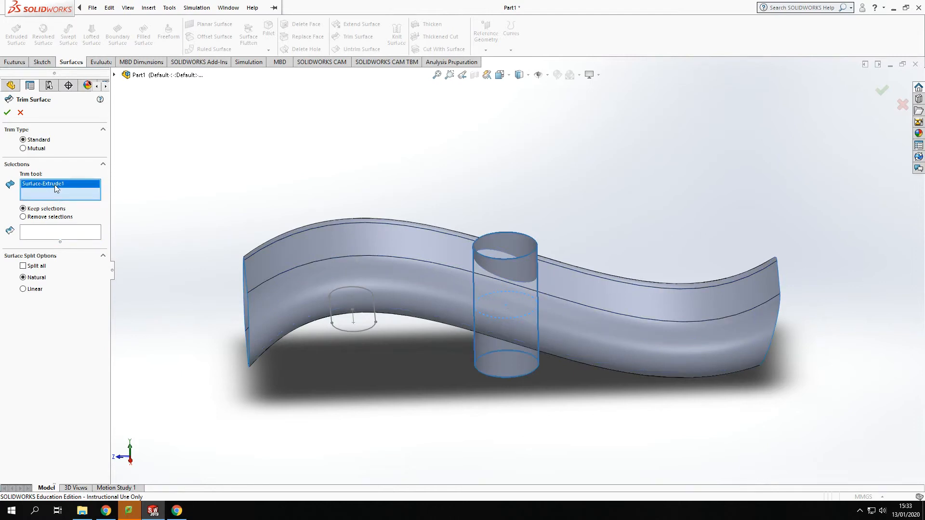
click(385, 257)
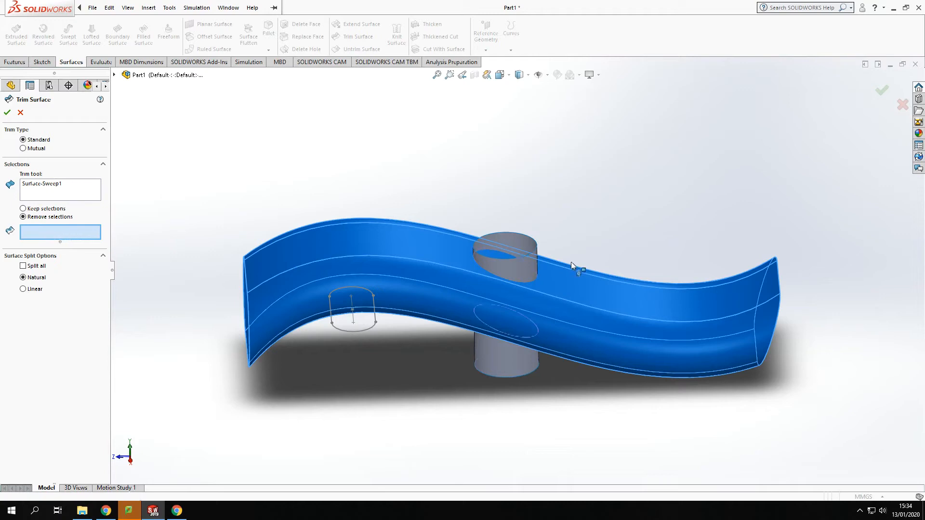
click(523, 265)
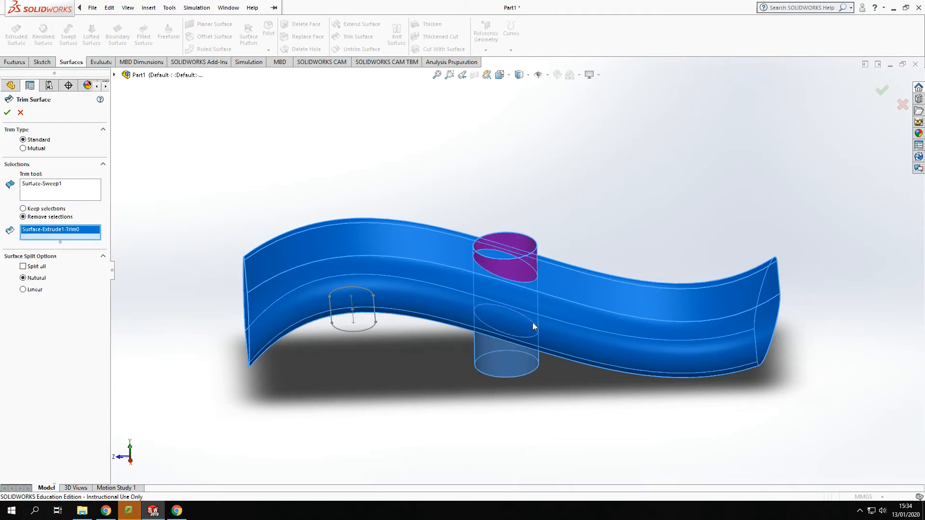
click(501, 361)
middle_drag(461, 383, 460, 354)
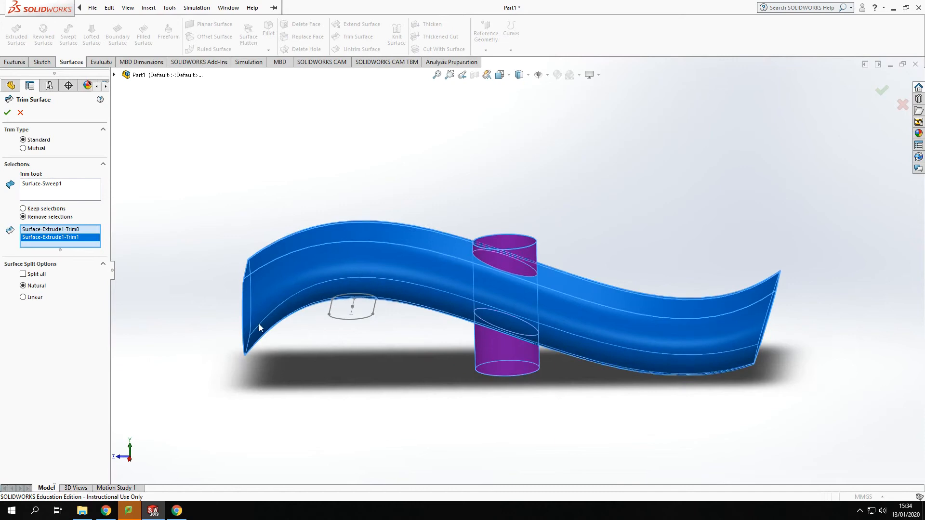
click(7, 113)
- Trim the swept surface with a standard trim, using the shortened cylinder as trim tool and removing the two patches covering its openings
middle_drag(512, 381, 408, 409)
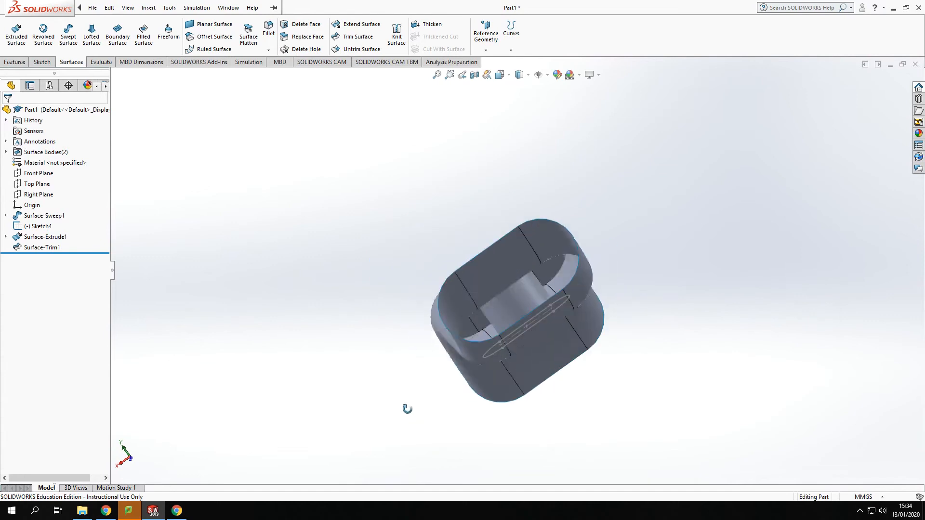
mouse_move(528, 297)
middle_down()
mouse_move(513, 374)
mouse_move(485, 261)
middle_up()
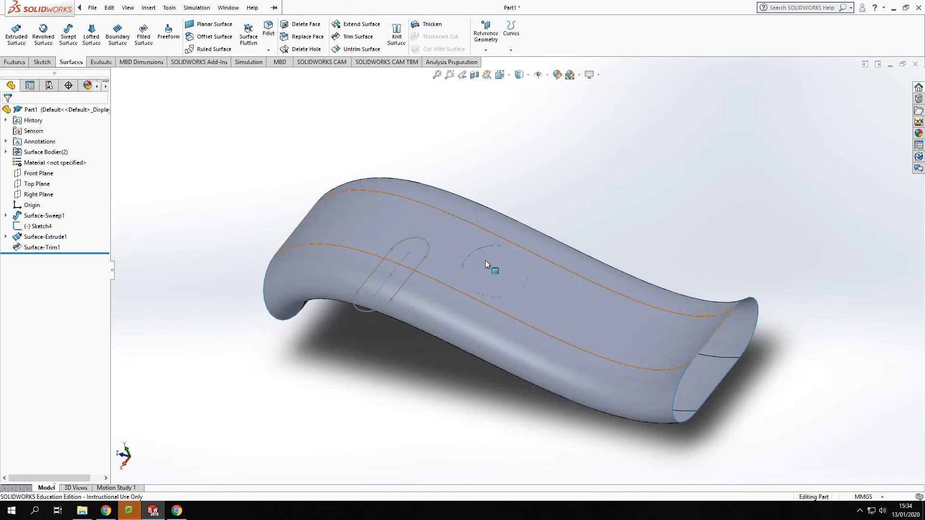
mouse_move(776, 446)
middle_down()
mouse_move(721, 326)
mouse_move(524, 326)
mouse_move(851, 374)
mouse_move(857, 413)
mouse_move(679, 359)
middle_up()
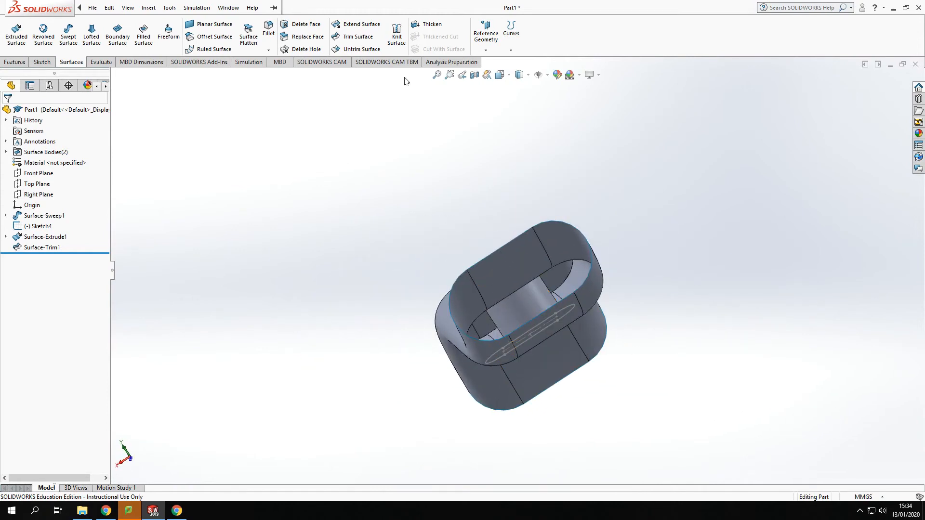
click(357, 37)
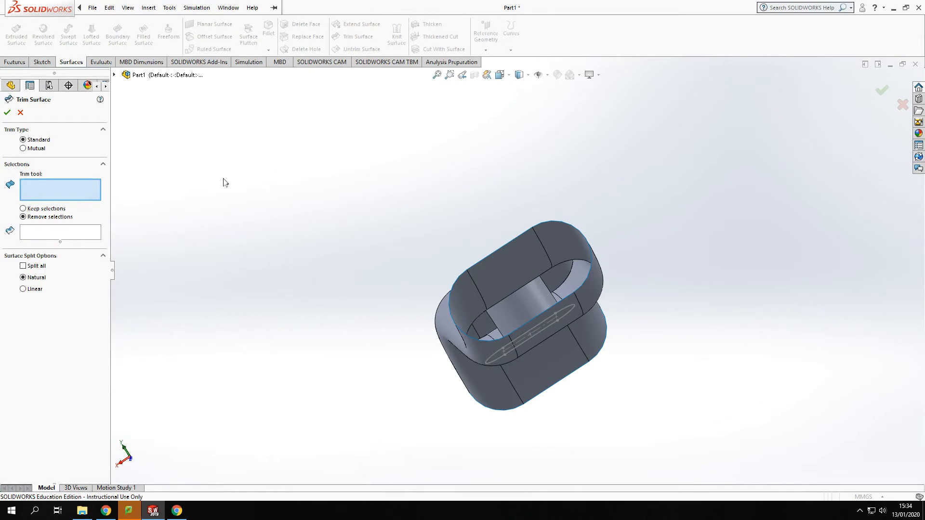
click(530, 318)
middle_drag(681, 377, 747, 424)
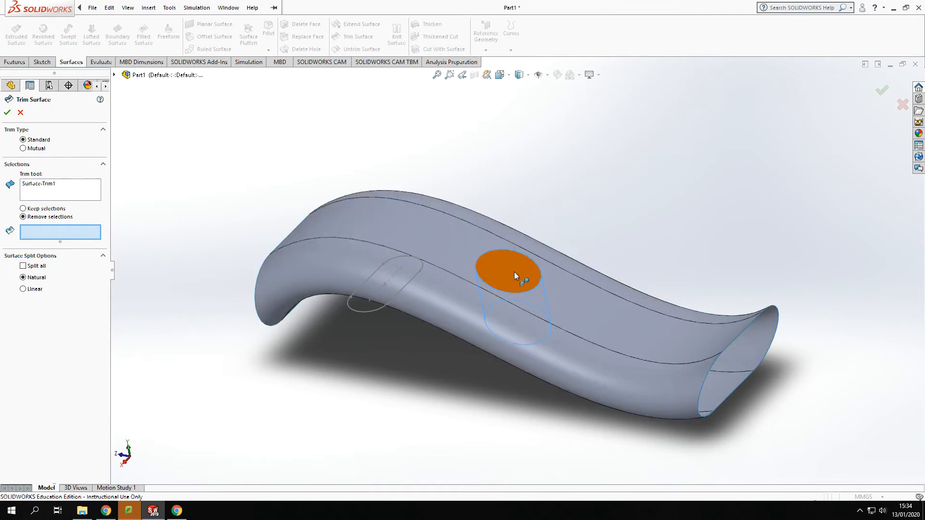
click(510, 268)
middle_drag(496, 357, 518, 315)
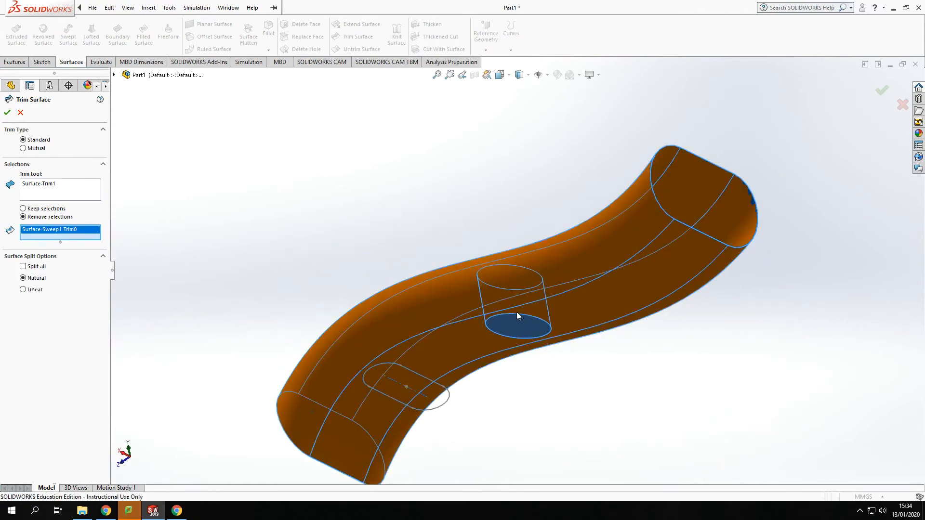
click(521, 328)
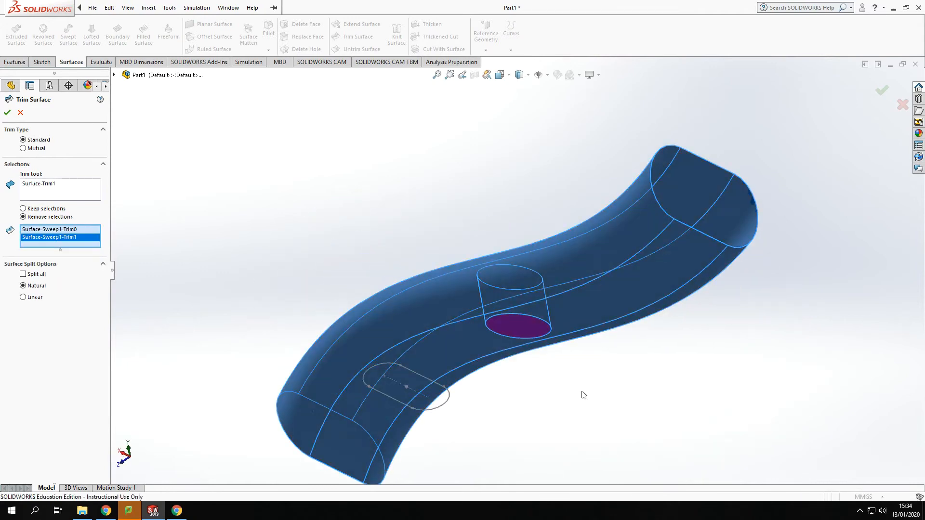
click(7, 114)
- Inspect the through hole and undo both standard surface trims
middle_drag(681, 388, 673, 198)
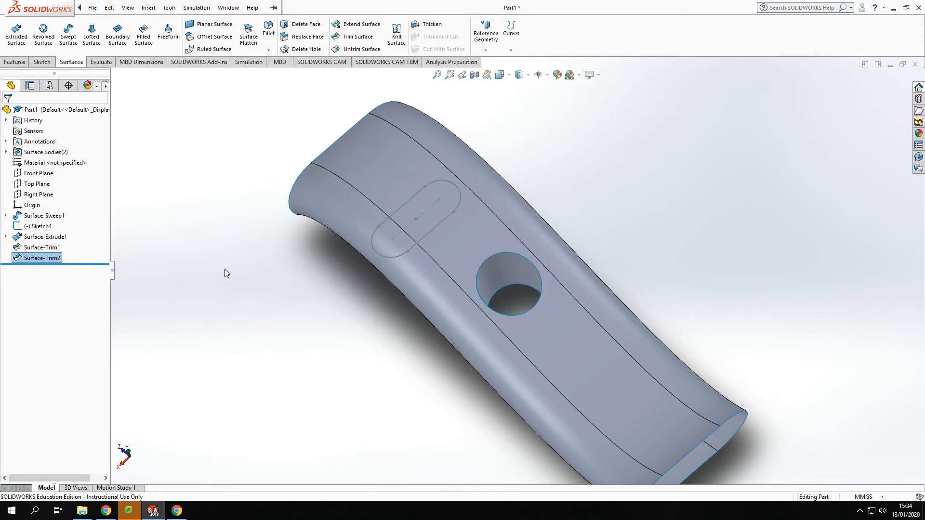
middle_drag(320, 338, 563, 289)
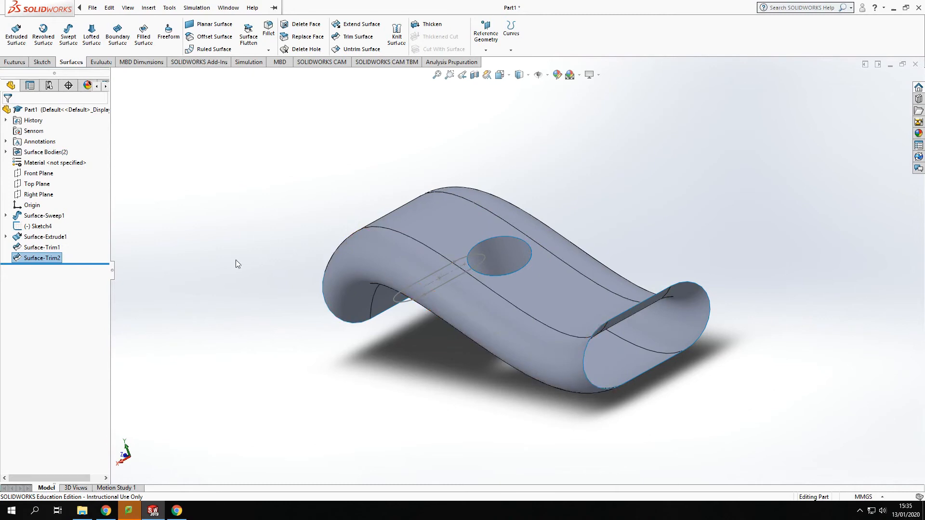
key(ctrl+z)
key(ctrl+z)
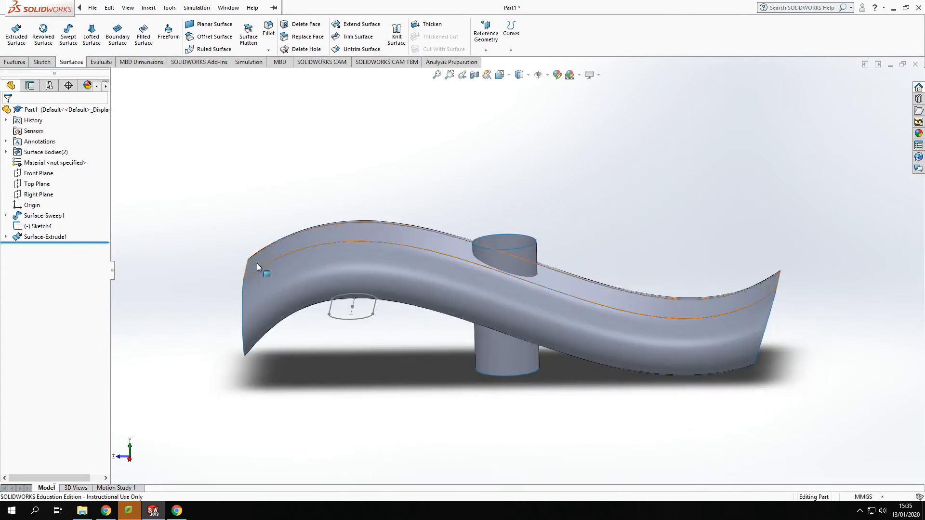
- Start a Mutual surface trim between the swept surface and the extruded cylinder
middle_drag(678, 239, 660, 221)
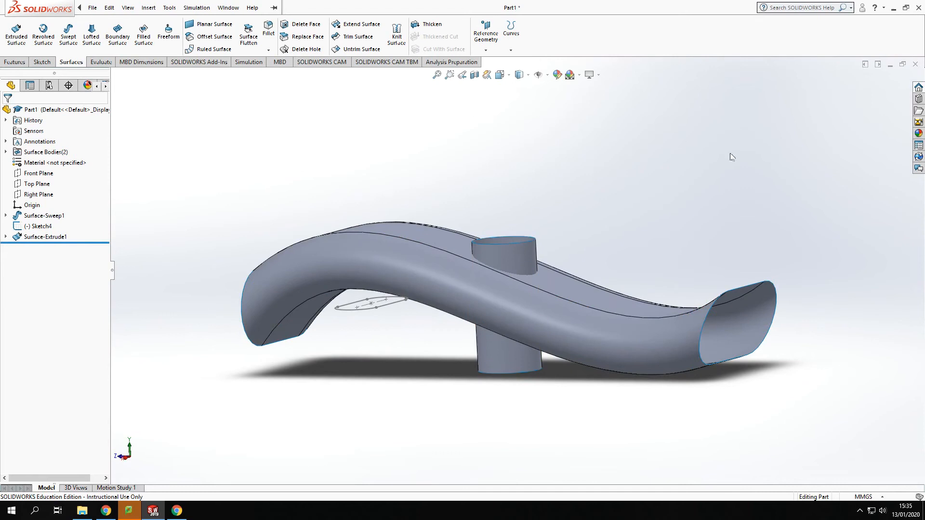
click(356, 37)
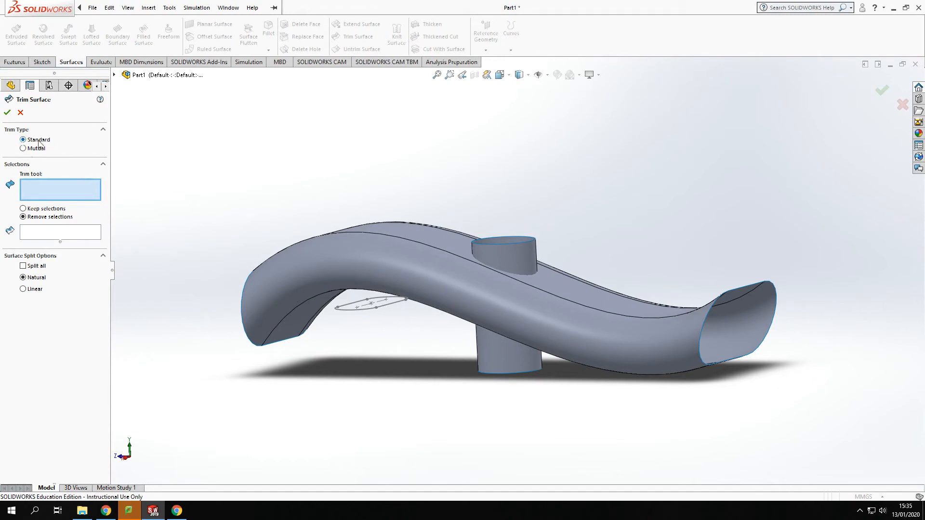
click(26, 150)
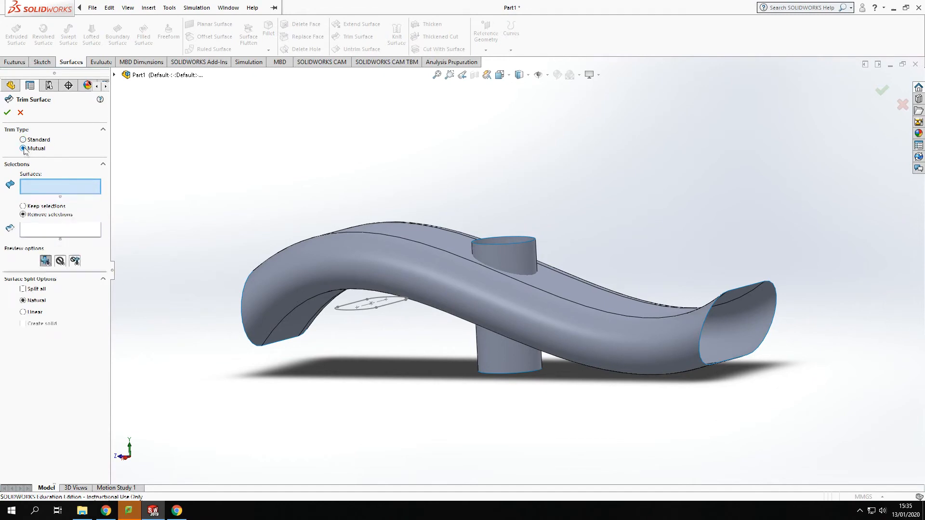
click(539, 299)
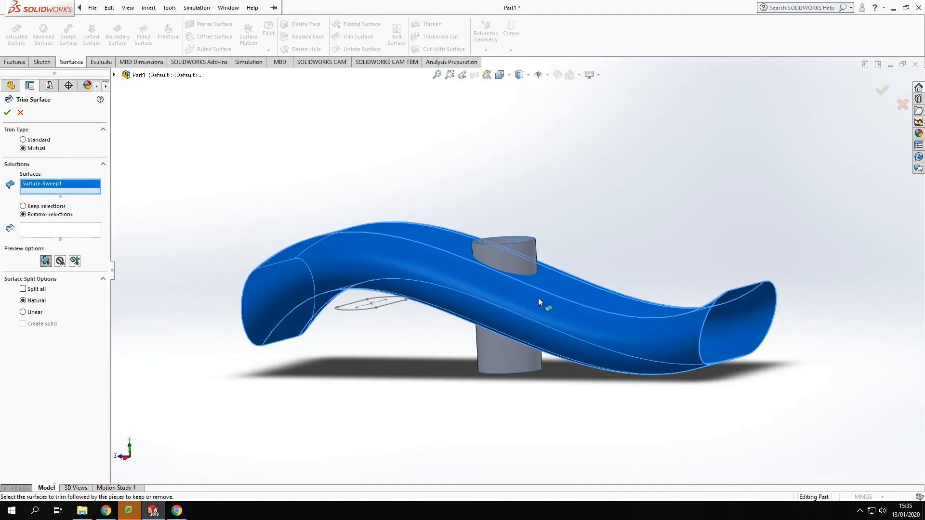
click(516, 262)
middle_drag(654, 178, 615, 272)
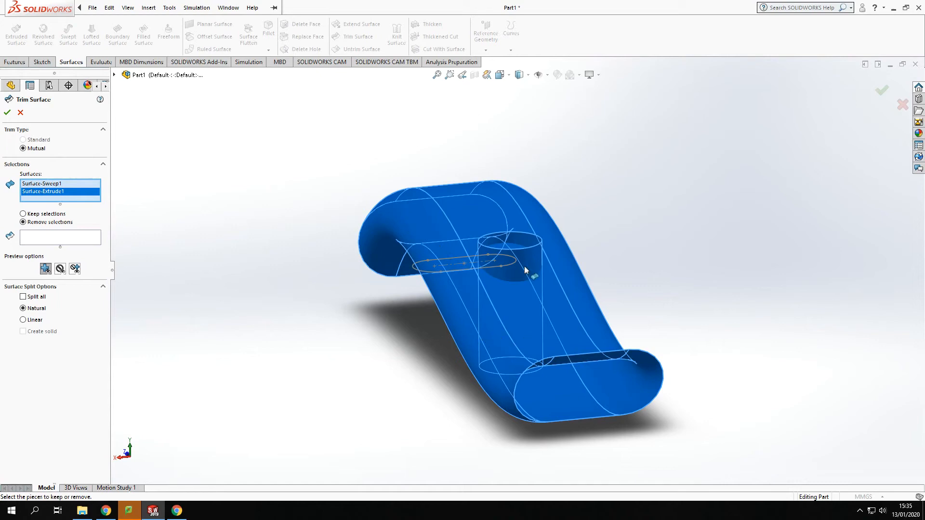
middle_drag(634, 260, 671, 270)
- Complete the mutual trim by removing both protruding cylinder ends and the two swept-surface patches covering the cylinder openings
click(50, 239)
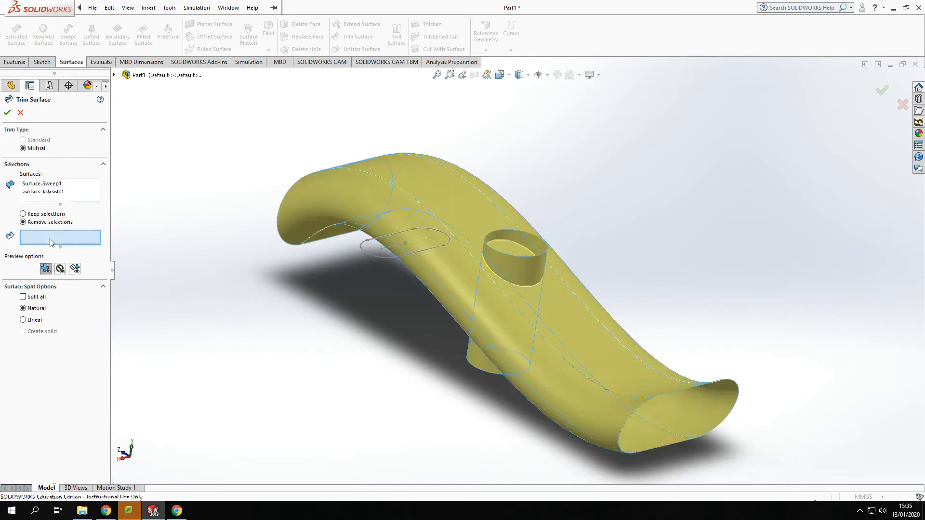
click(516, 275)
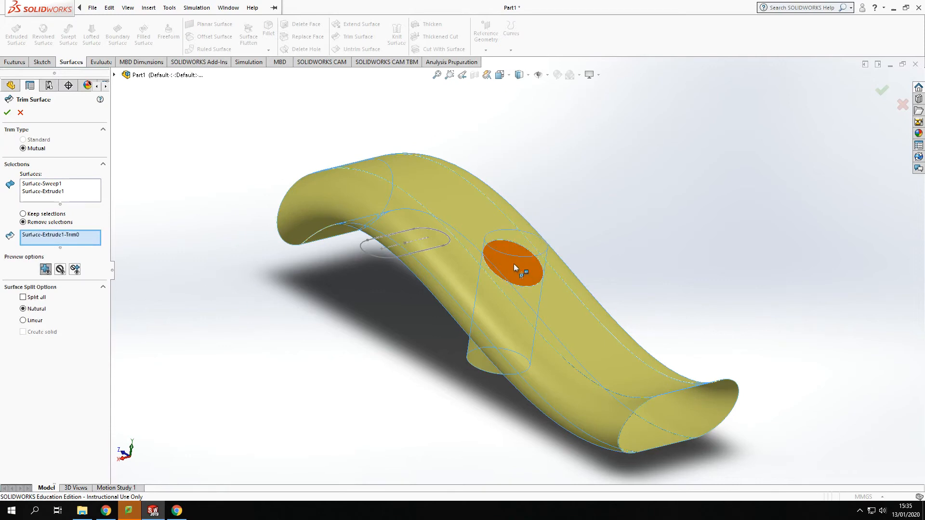
click(514, 264)
middle_drag(417, 351, 499, 328)
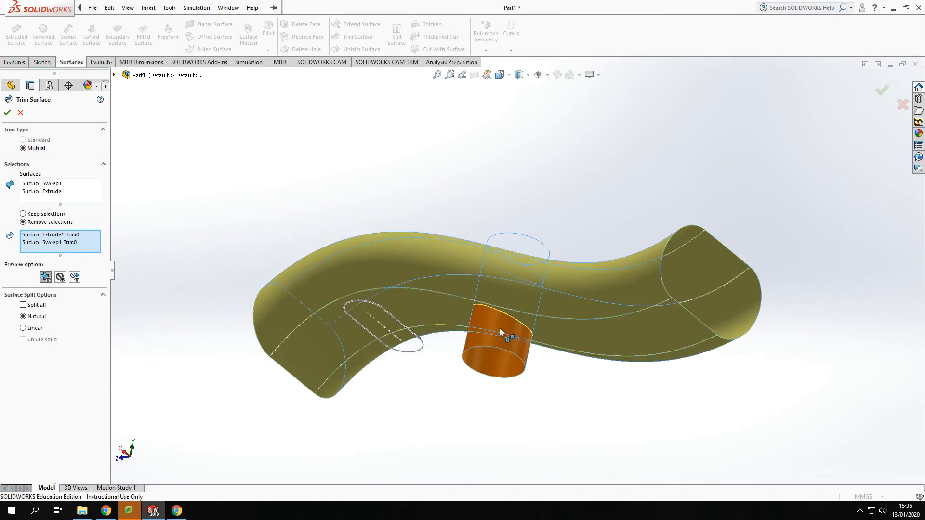
click(499, 329)
middle_drag(464, 403, 470, 347)
click(498, 318)
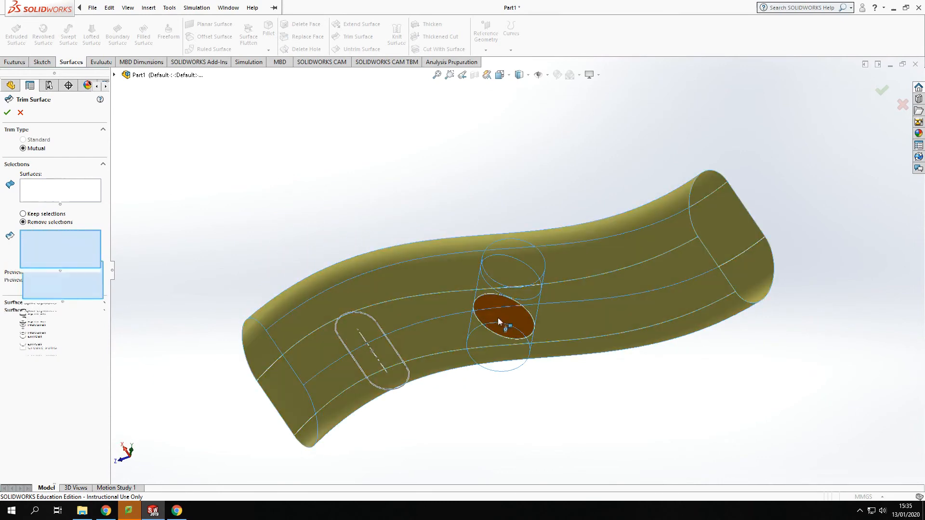
middle_drag(422, 389, 341, 501)
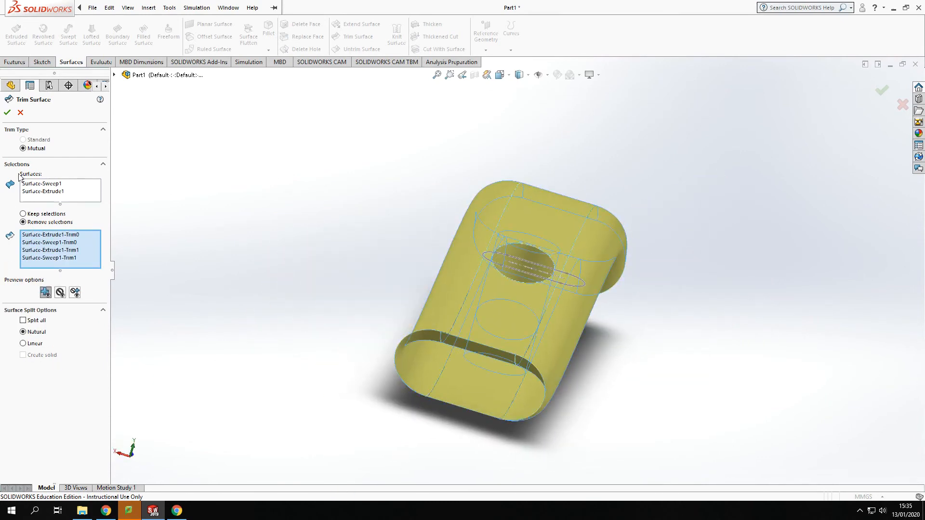
- Examine the mutually trimmed round hole and the slot sketch lying beneath the swept surface
middle_drag(705, 241, 669, 308)
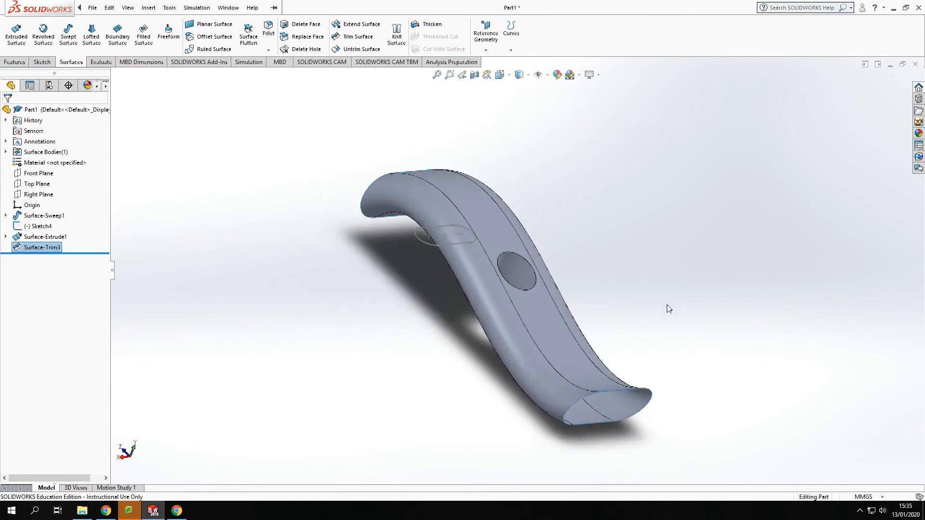
scroll(705, 218, down, 1)
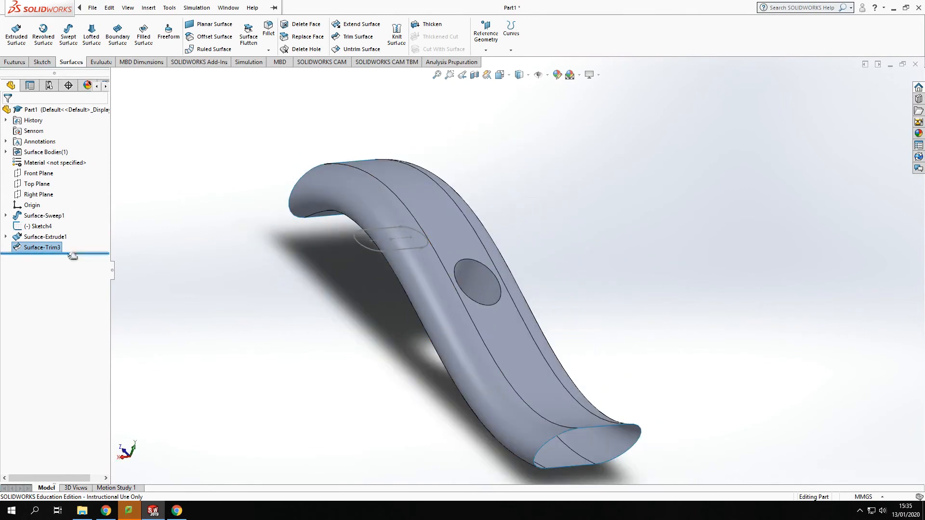
middle_drag(315, 335, 421, 274)
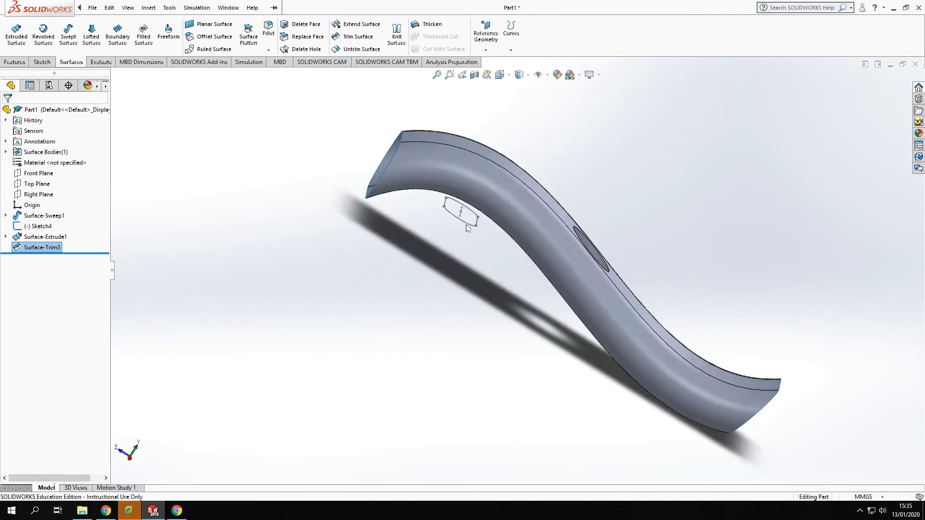
scroll(445, 223, down, 1)
middle_drag(453, 253, 472, 168)
middle_drag(497, 197, 481, 232)
mouse_move(648, 116)
middle_down()
mouse_move(636, 140)
mouse_move(639, 120)
middle_up()
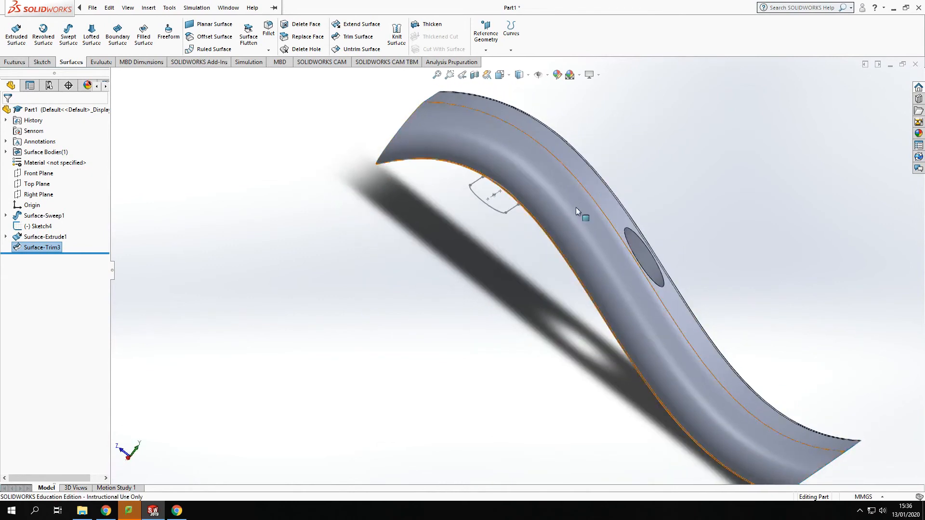
mouse_move(476, 259)
middle_down()
mouse_move(496, 234)
mouse_move(490, 212)
mouse_move(485, 253)
middle_up()
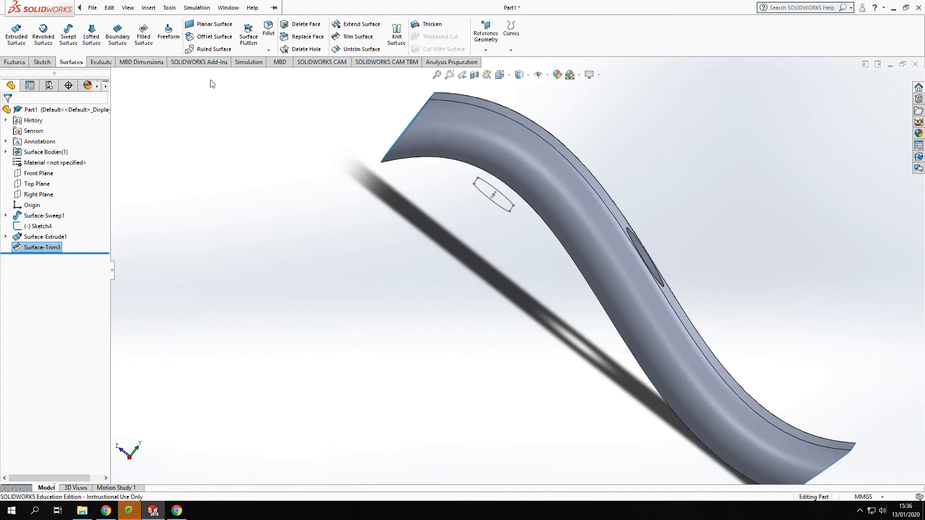
- Start a standard Trim Surface with the slot sketch below the swept body as trim tool
click(359, 37)
click(39, 188)
key(Delete)
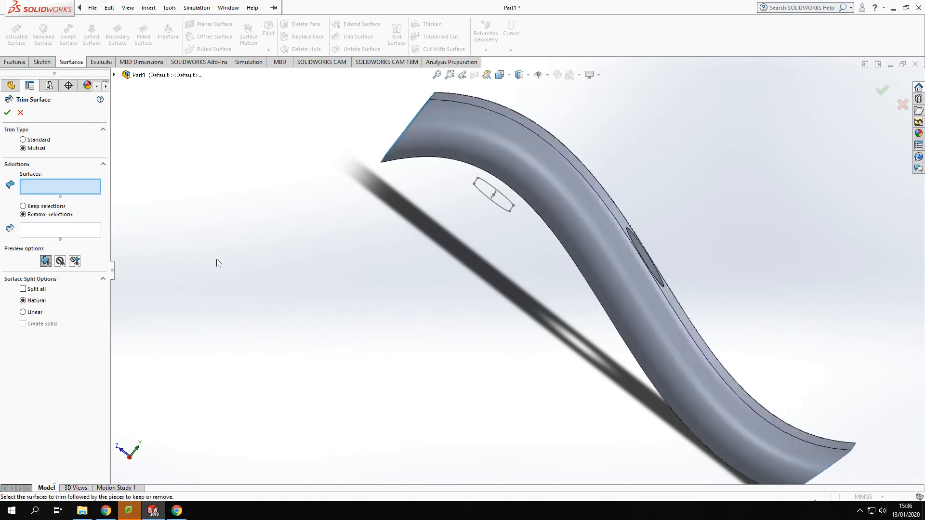
click(30, 141)
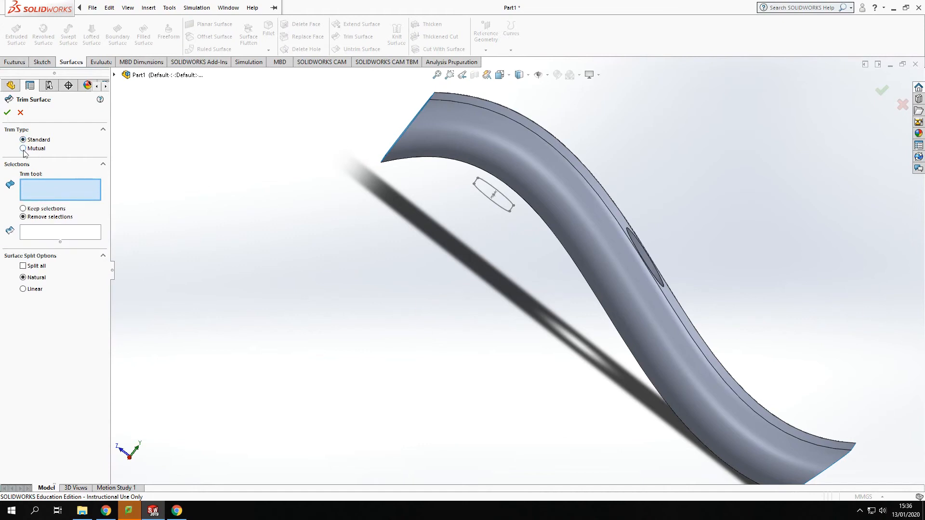
click(32, 149)
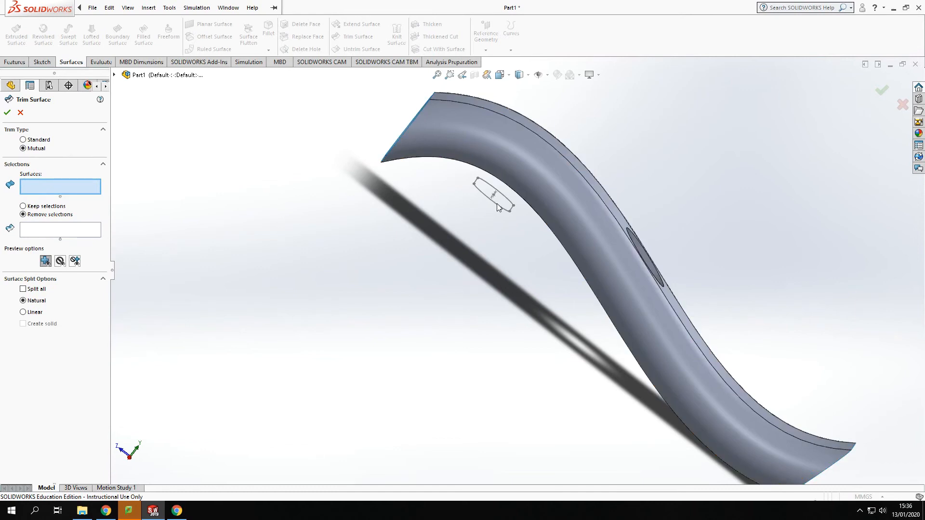
middle_drag(495, 250, 465, 247)
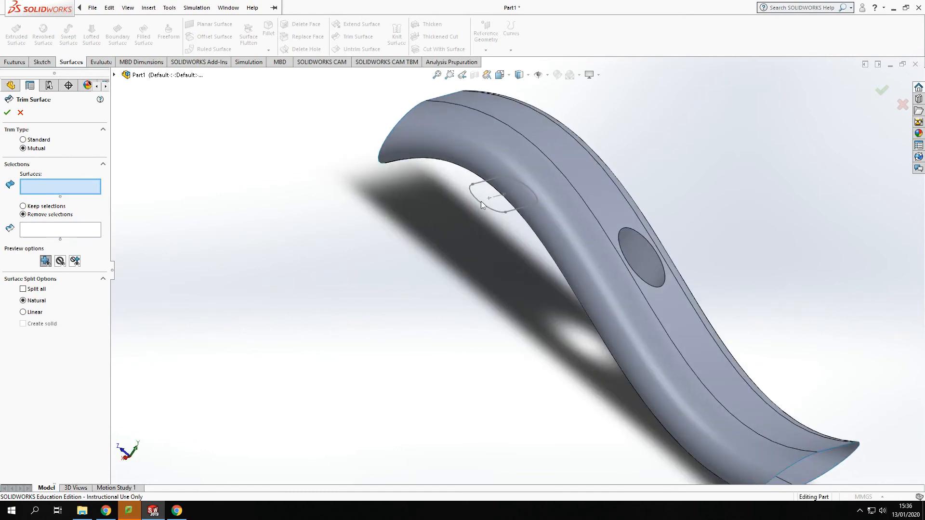
click(23, 140)
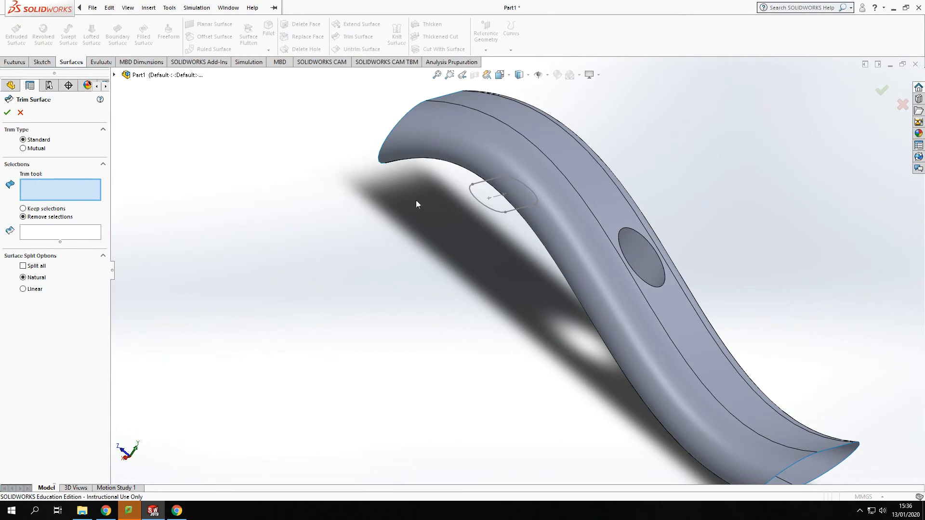
click(477, 201)
- Remove the two slot-shaped patches on the lower and upper faces of the swept surface to finish the trim
middle_drag(362, 335, 392, 309)
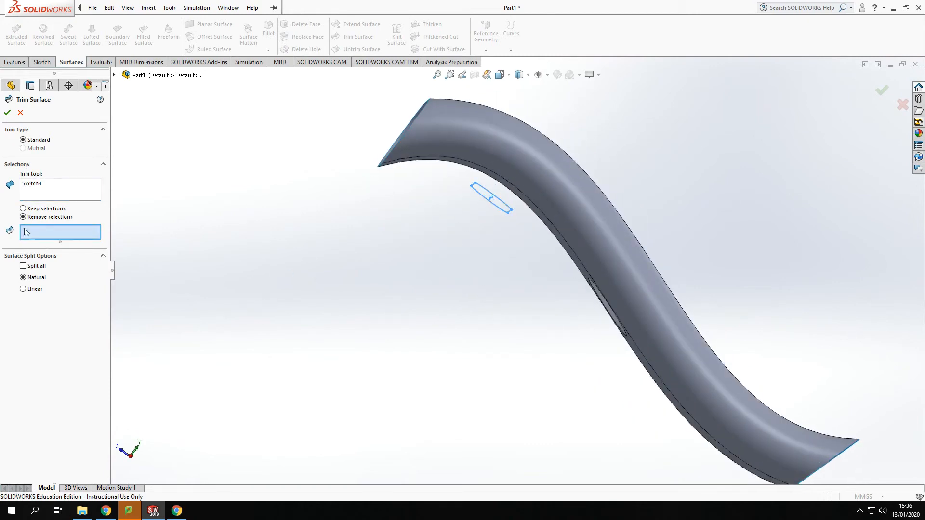
middle_drag(377, 238, 460, 202)
middle_drag(289, 295, 533, 166)
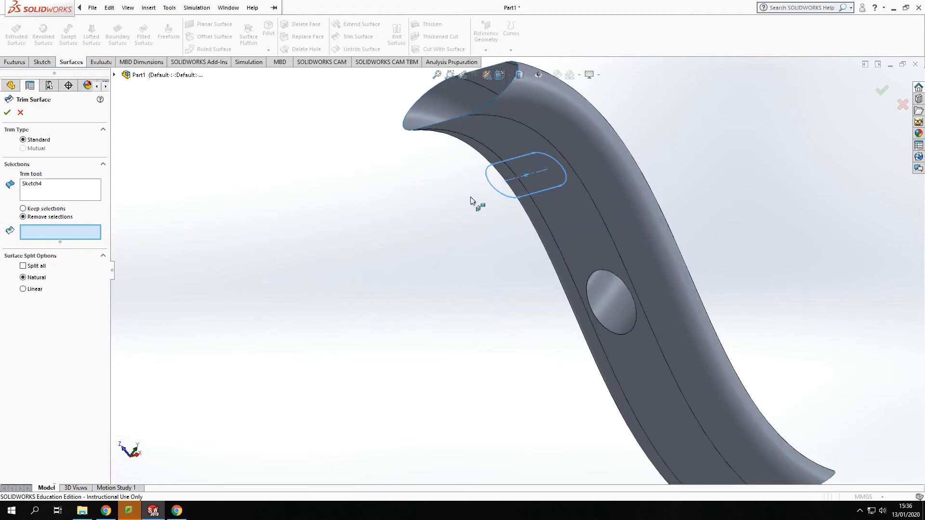
click(537, 162)
middle_drag(675, 141, 650, 118)
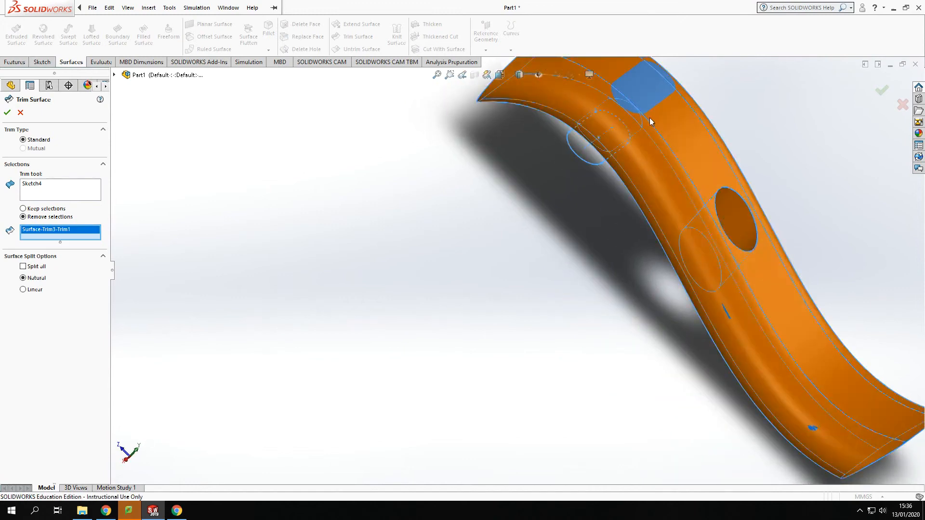
click(647, 99)
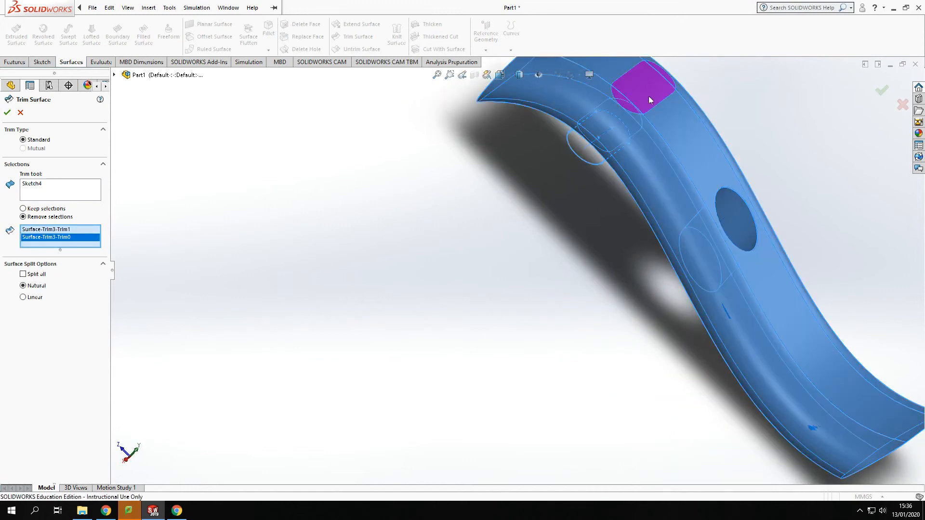
middle_drag(452, 226, 691, 117)
middle_drag(837, 148, 785, 211)
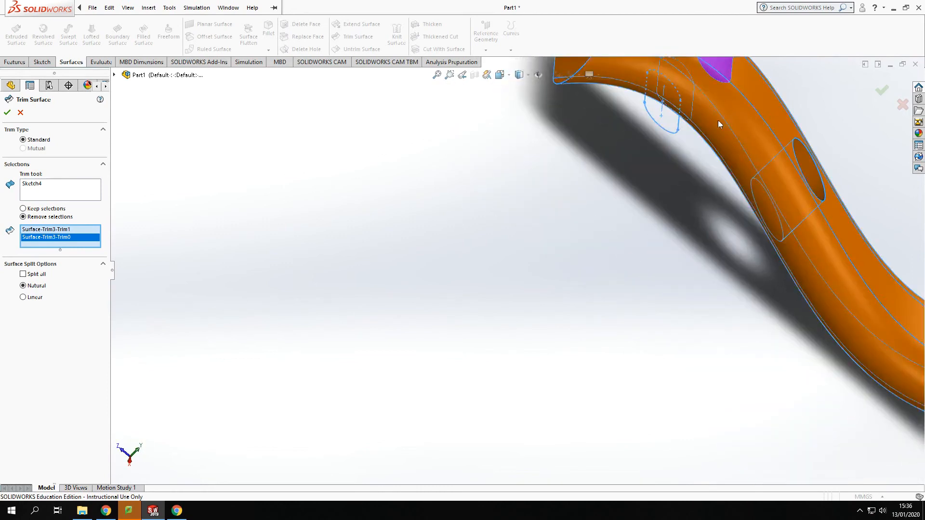
scroll(737, 111, down, 5)
scroll(737, 111, up, 3)
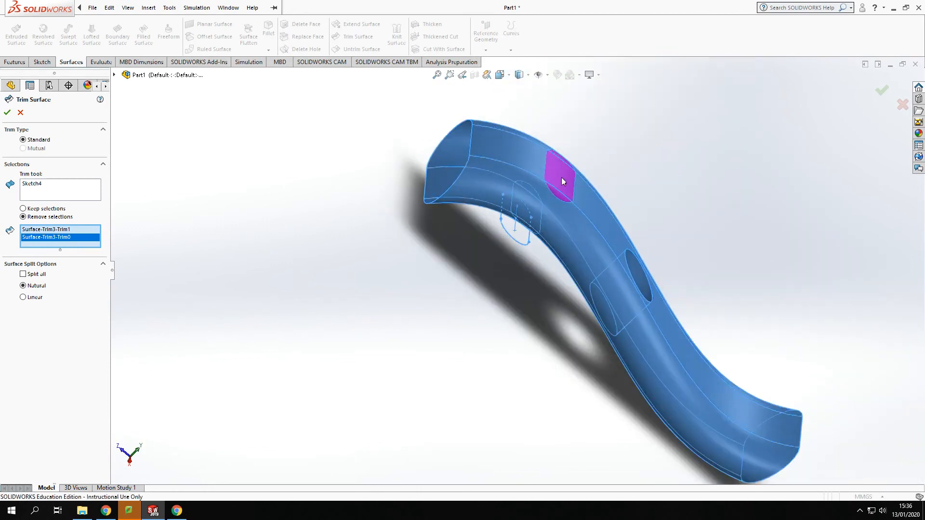
click(7, 112)
- Examine the slot-shaped openings through both faces of the swept surface and their alignment with the sketch
middle_drag(510, 363, 506, 322)
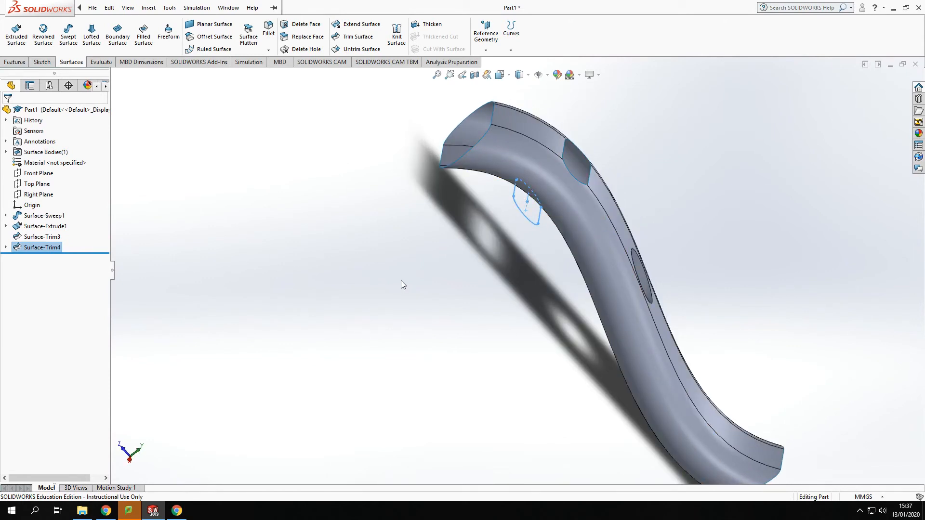
scroll(459, 279, down, 2)
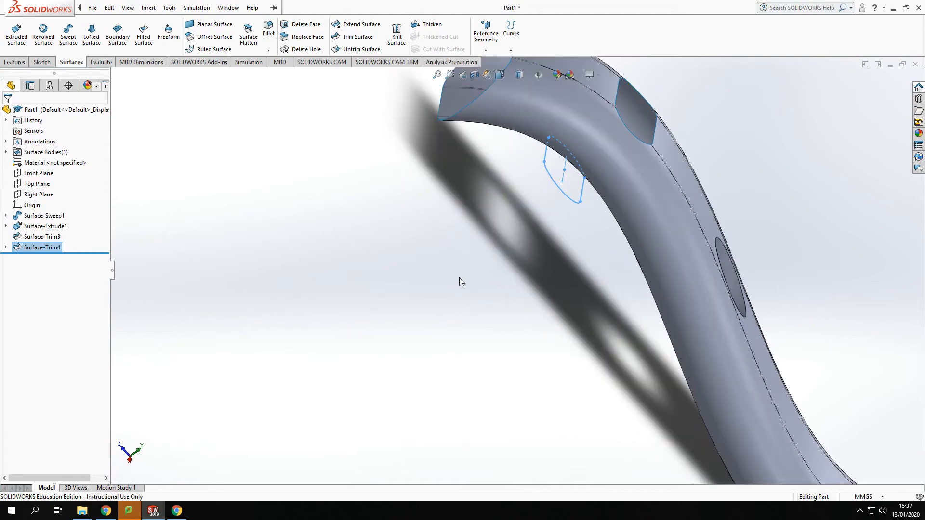
middle_drag(467, 284, 502, 231)
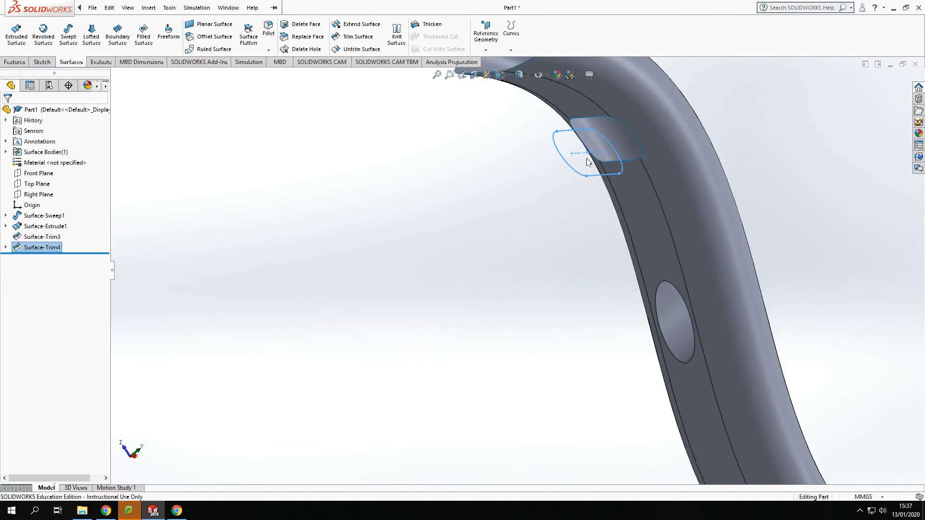
scroll(486, 222, up, 3)
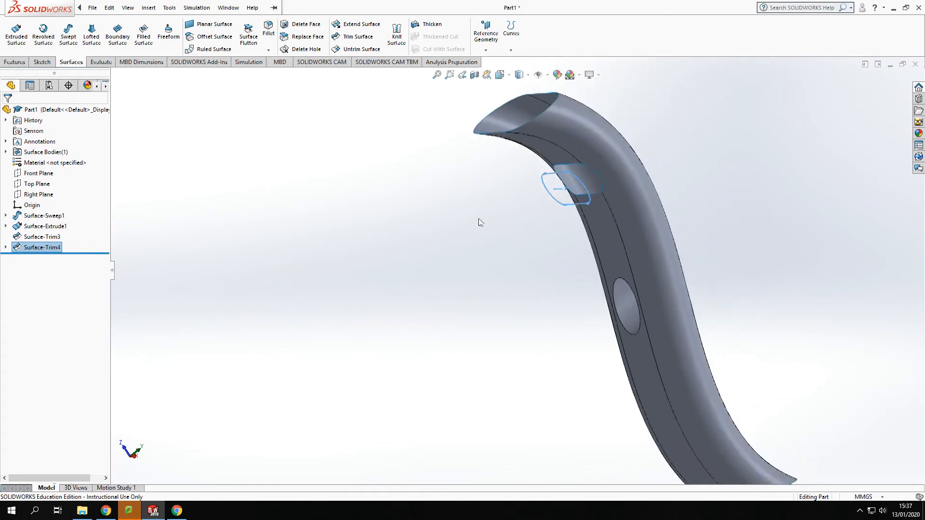
mouse_move(483, 222)
middle_down()
mouse_move(485, 208)
mouse_move(499, 214)
middle_up()
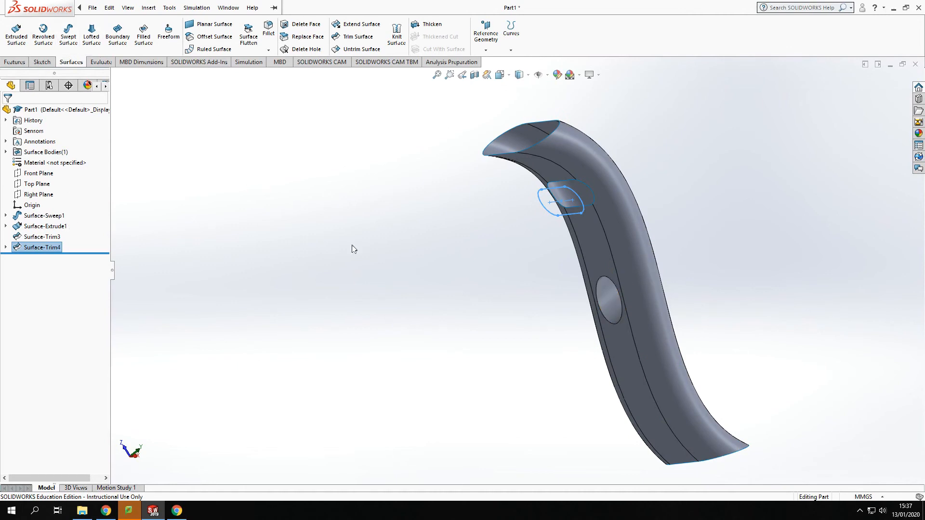
scroll(651, 205, down, 5)
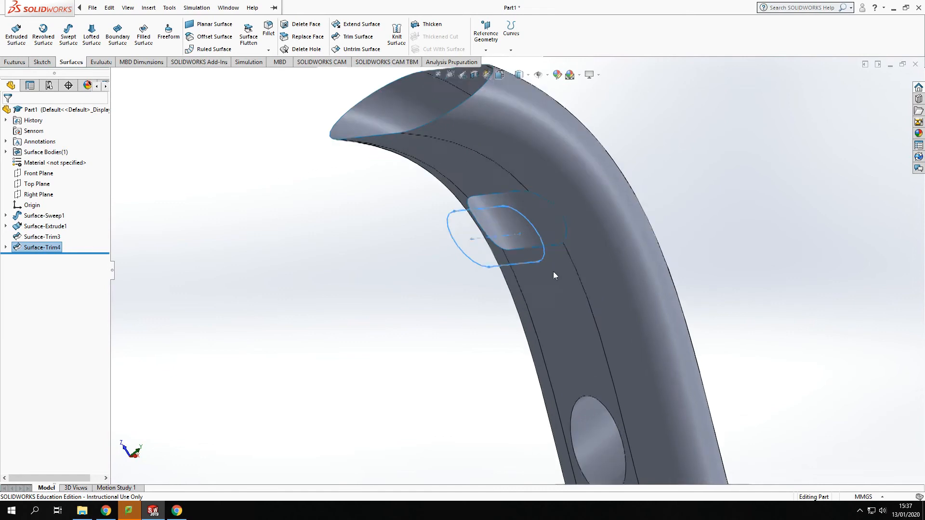
scroll(421, 258, up, 1)
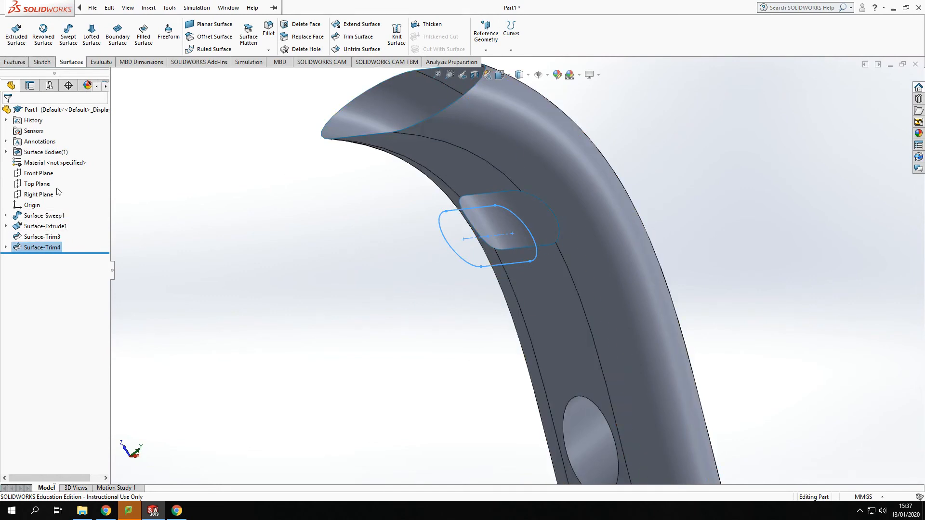
- Create a new sketch on the Top Plane and convert the slot outline from the last surface trim's sketch into it
click(38, 185)
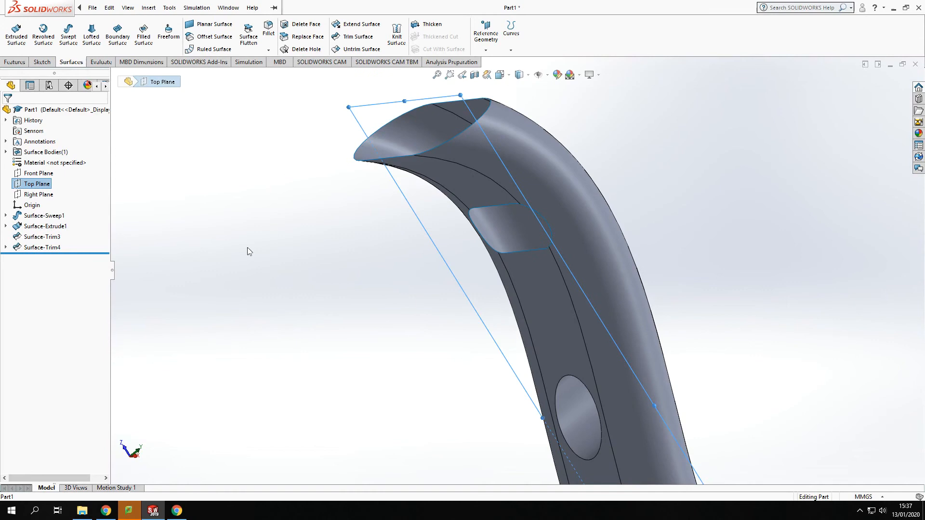
click(42, 62)
click(20, 37)
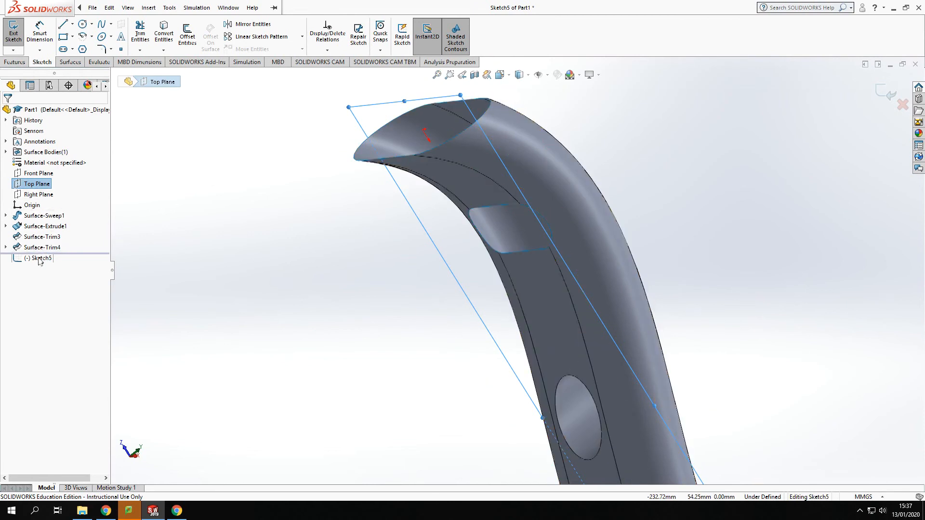
click(6, 248)
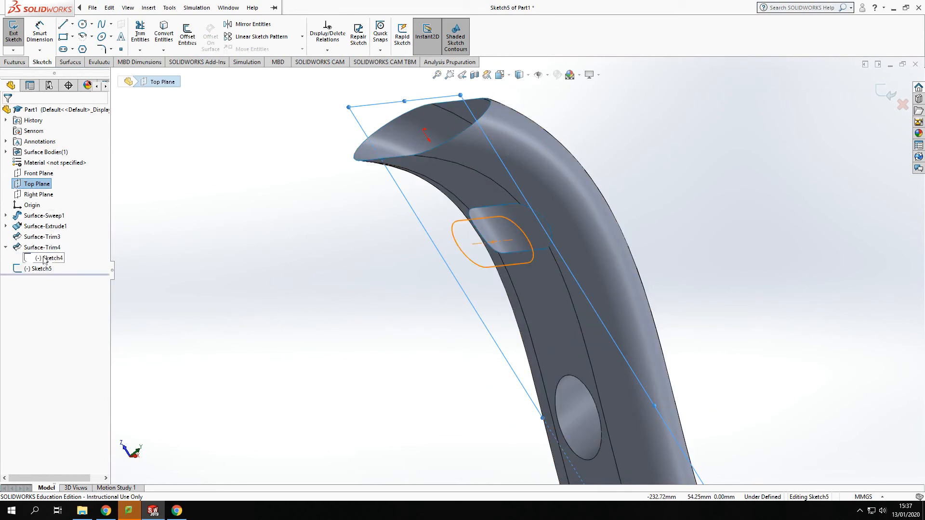
click(52, 259)
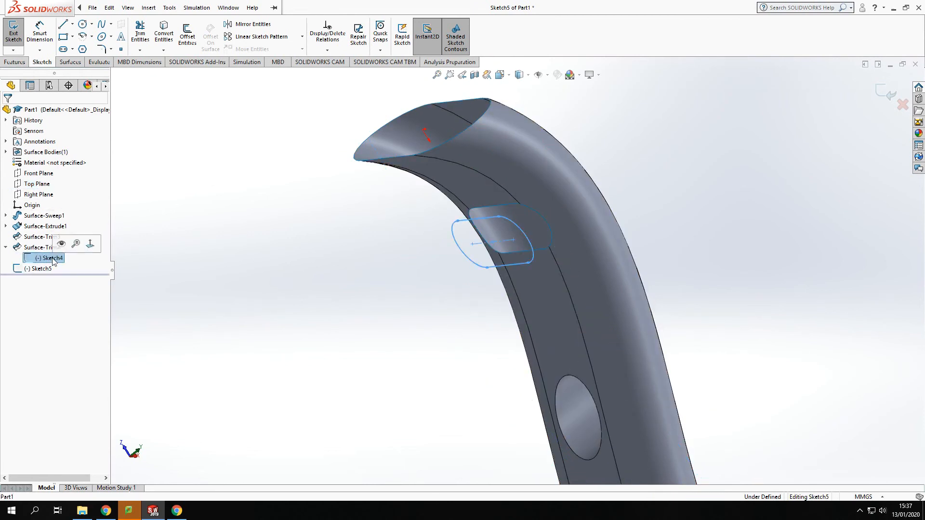
click(165, 33)
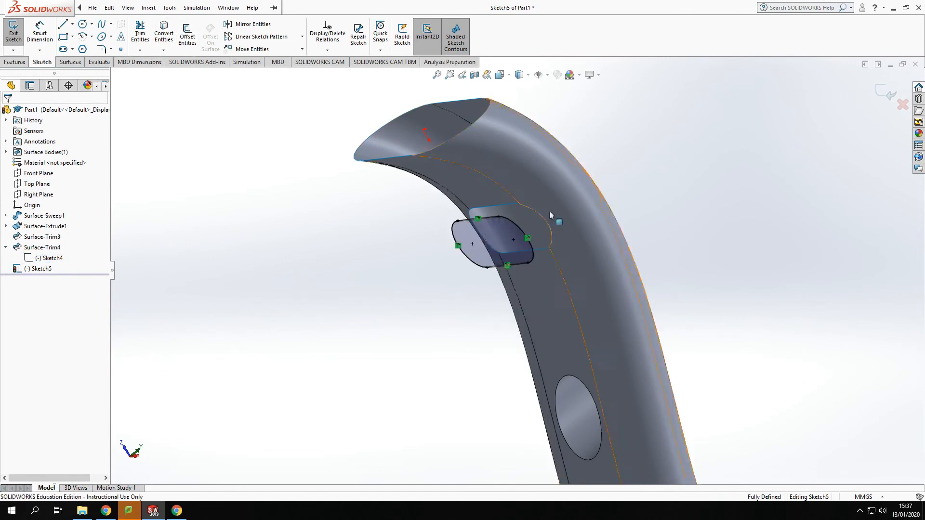
mouse_move(284, 384)
middle_down()
mouse_move(265, 406)
mouse_move(284, 383)
middle_up()
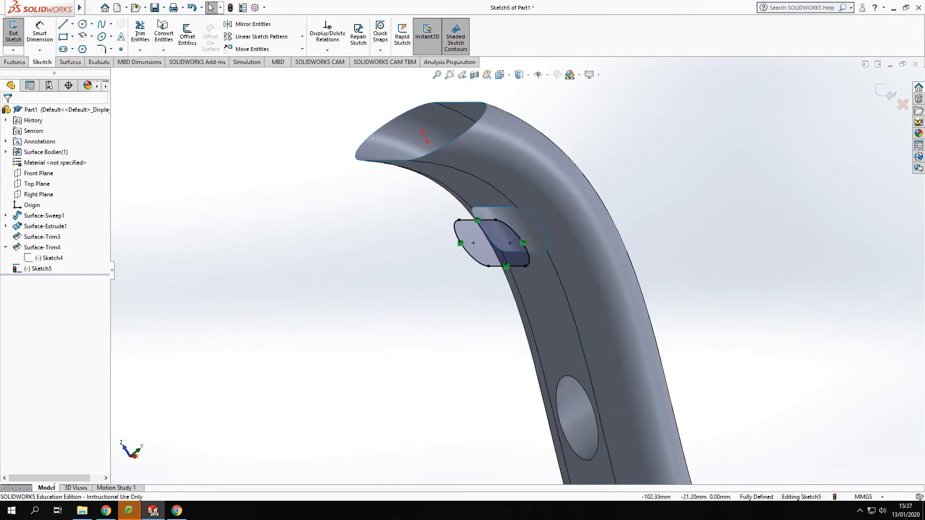
middle_drag(344, 282, 343, 286)
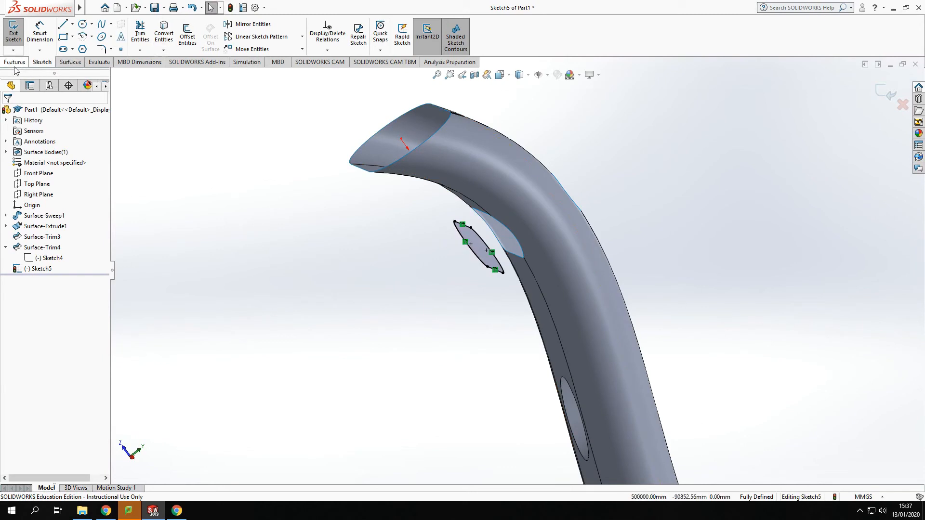
- Start a surface extrusion of the converted slot sketch and try ending it up to the trimmed swept surface
click(73, 62)
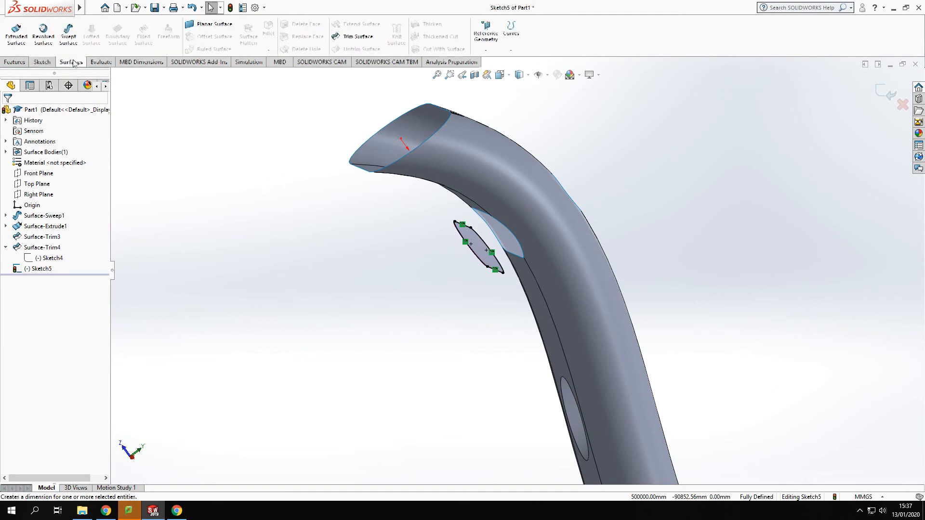
click(16, 34)
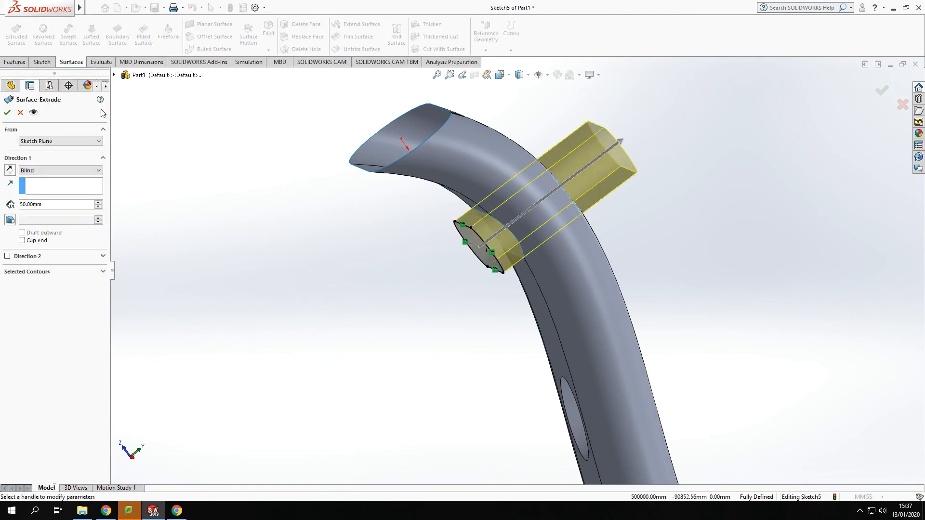
click(73, 171)
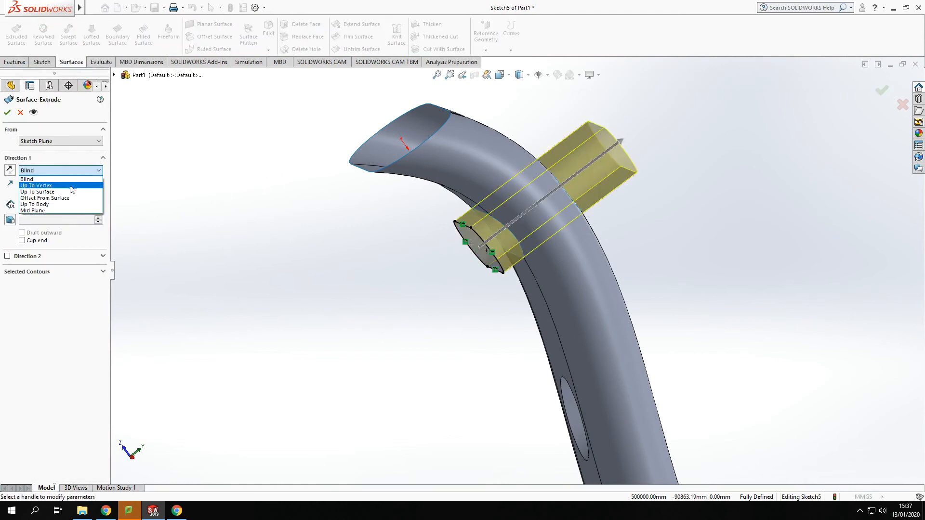
click(65, 189)
middle_drag(337, 294, 296, 321)
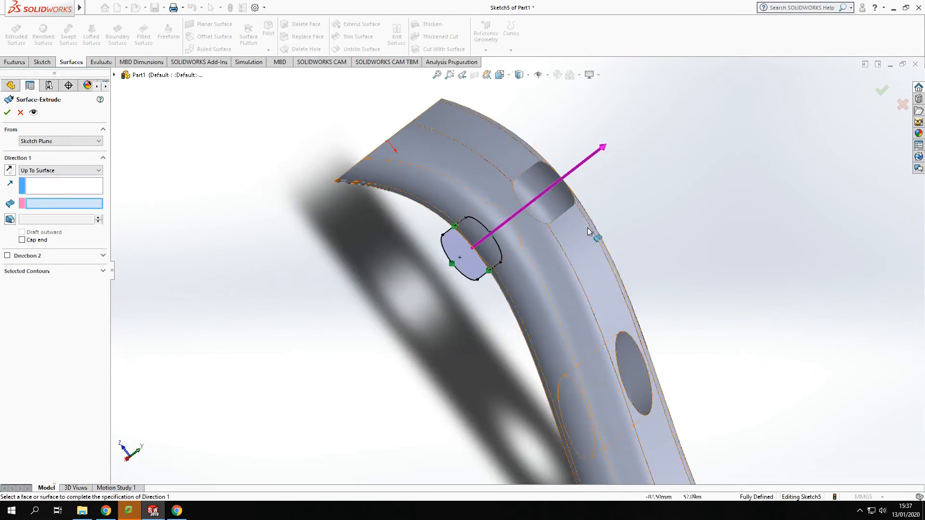
click(529, 258)
middle_drag(362, 274, 385, 245)
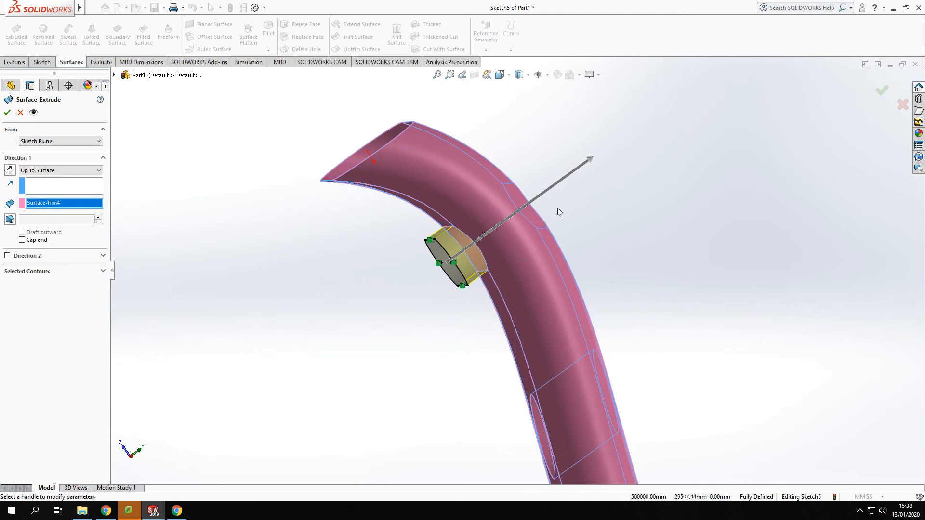
middle_drag(570, 218, 540, 269)
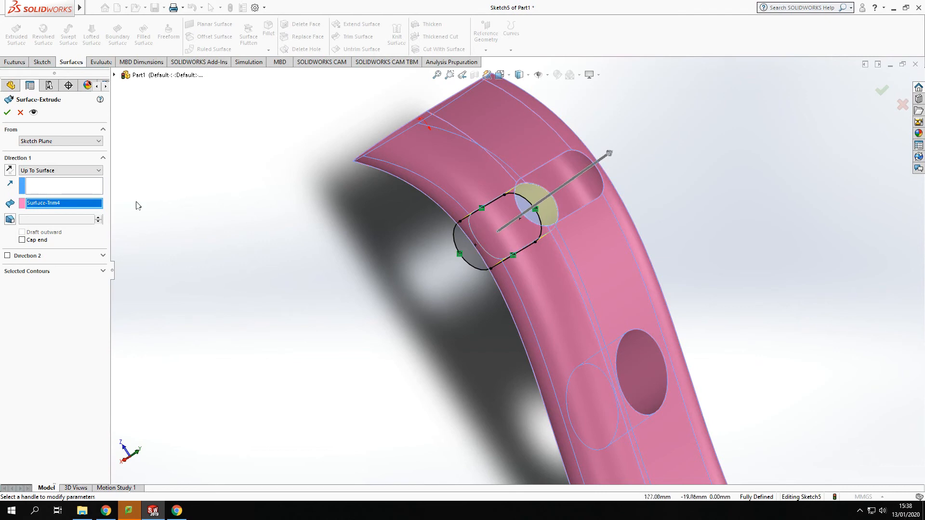
- Try ending the slot's surface extrusion with Up To Vertex, using the swept body's long edge as the reference
click(58, 171)
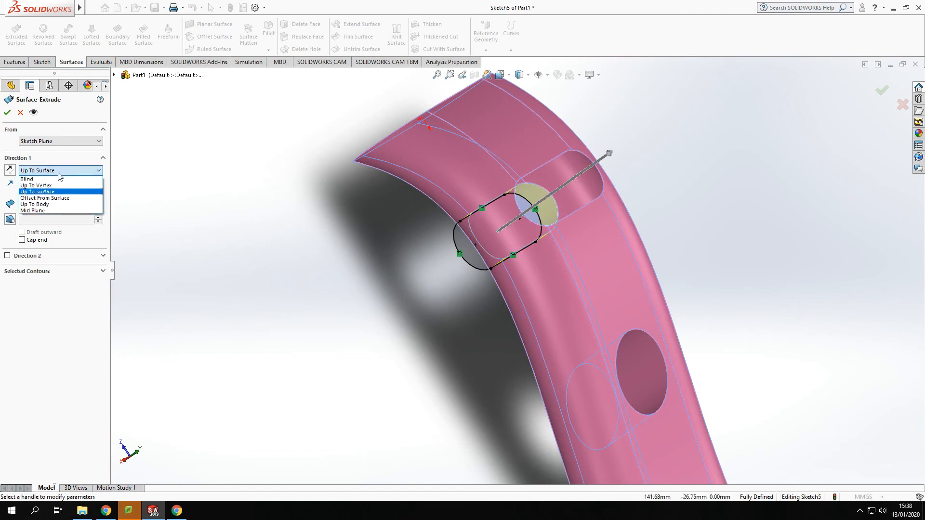
click(47, 186)
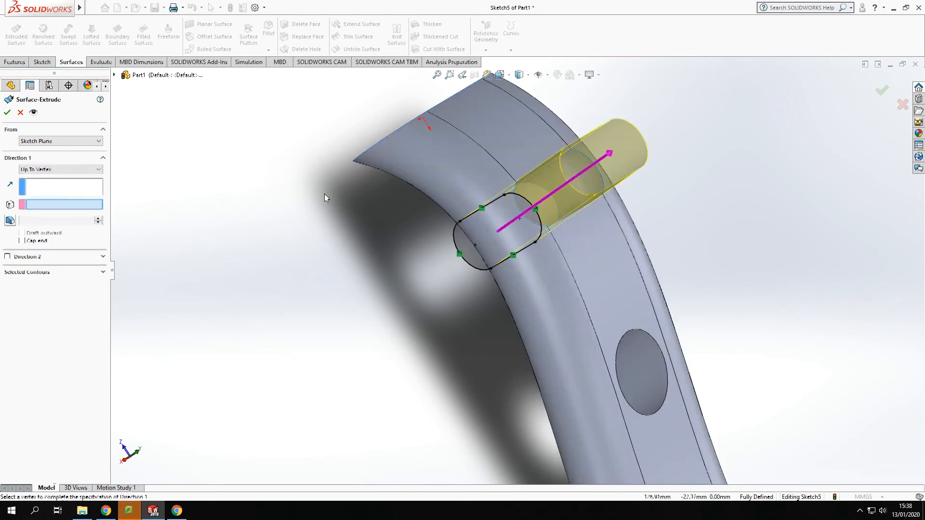
click(634, 225)
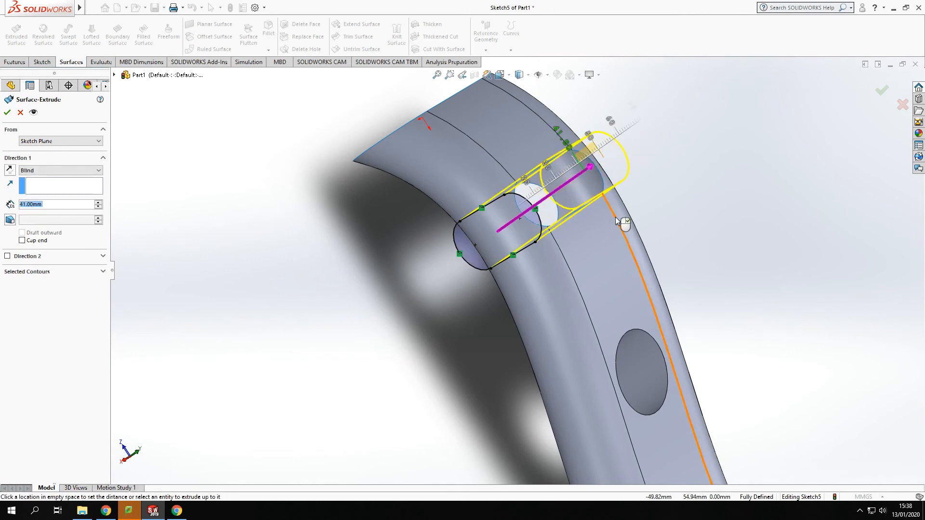
click(615, 218)
middle_drag(597, 238, 601, 168)
scroll(604, 172, down, 3)
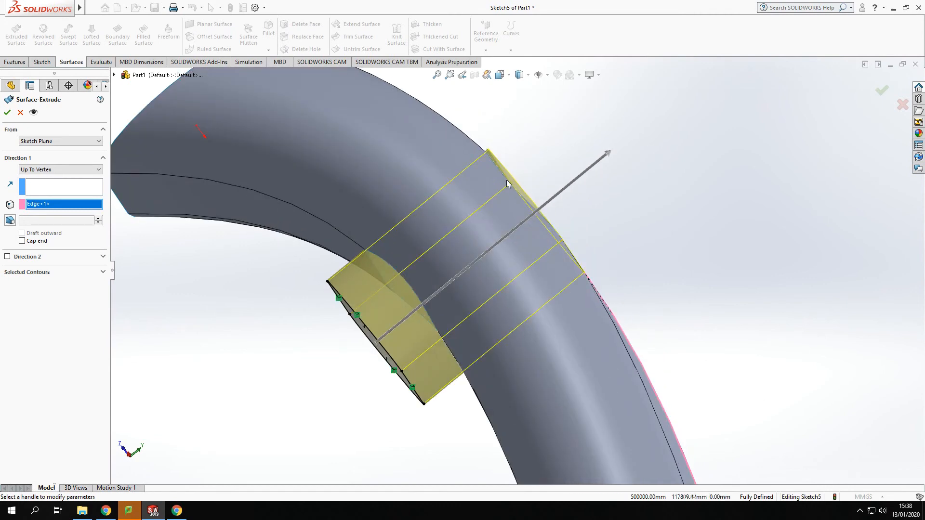
middle_drag(337, 326, 362, 351)
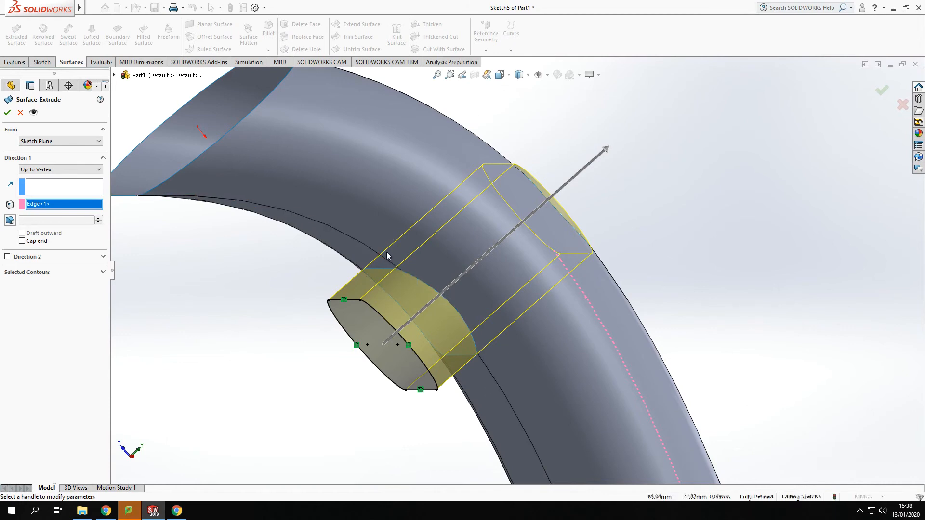
- Extrude the slot outline as a Blind surface 41 mm long, passing through both faces of the swept body
click(58, 169)
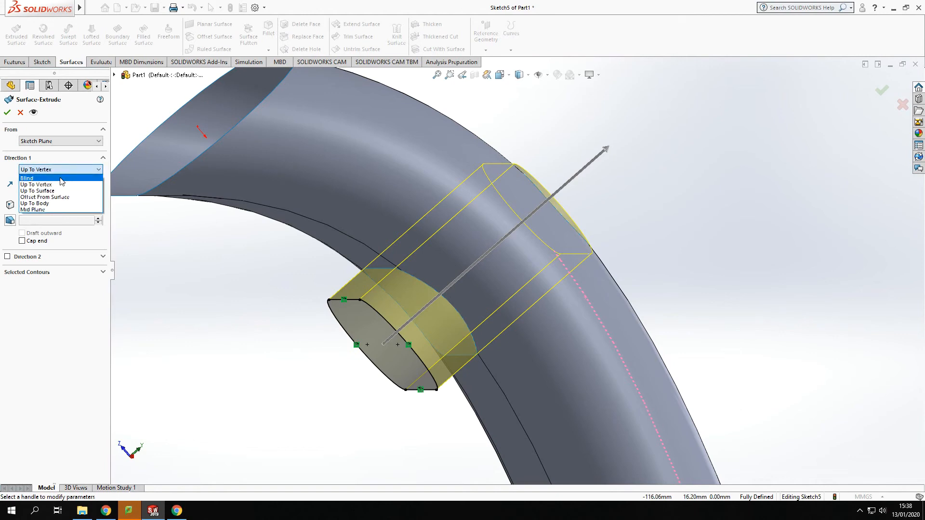
click(60, 178)
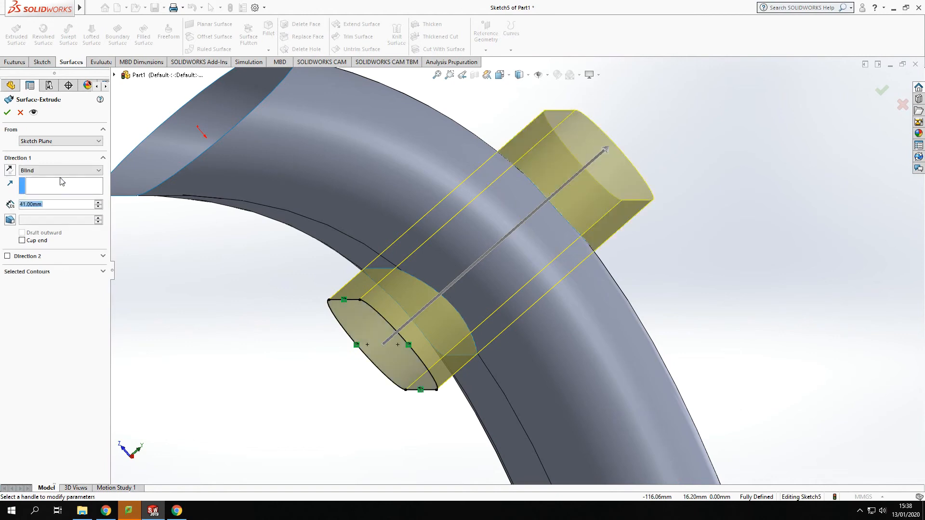
middle_drag(780, 216, 734, 215)
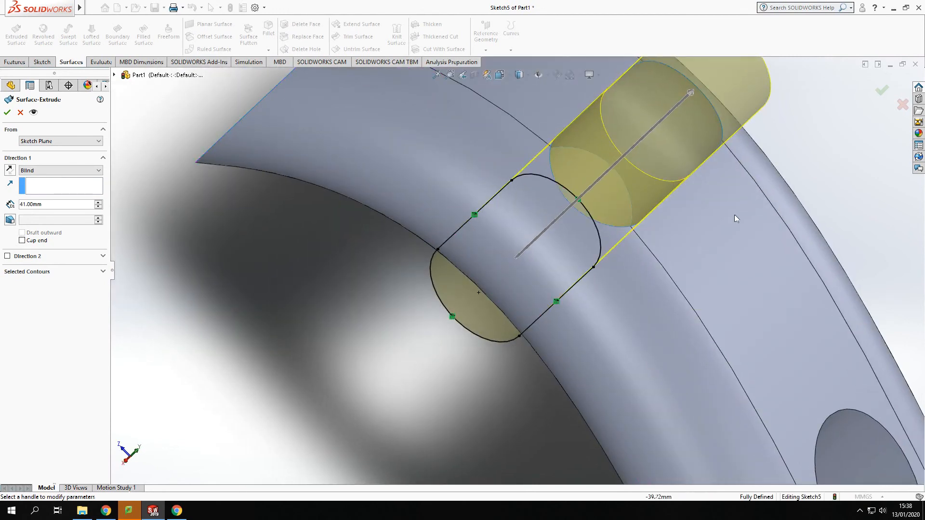
click(8, 113)
middle_drag(351, 387, 530, 302)
mouse_move(479, 362)
middle_down()
mouse_move(558, 264)
mouse_move(486, 362)
middle_up()
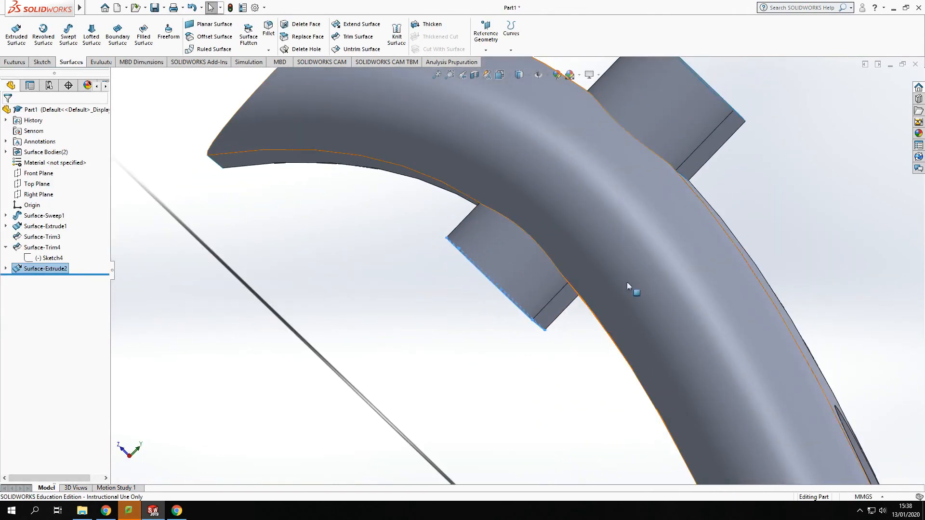
- Trim the extruded slot surface with the swept body as trim tool, removing the two portions protruding above and below it
click(657, 263)
middle_drag(657, 263, 841, 276)
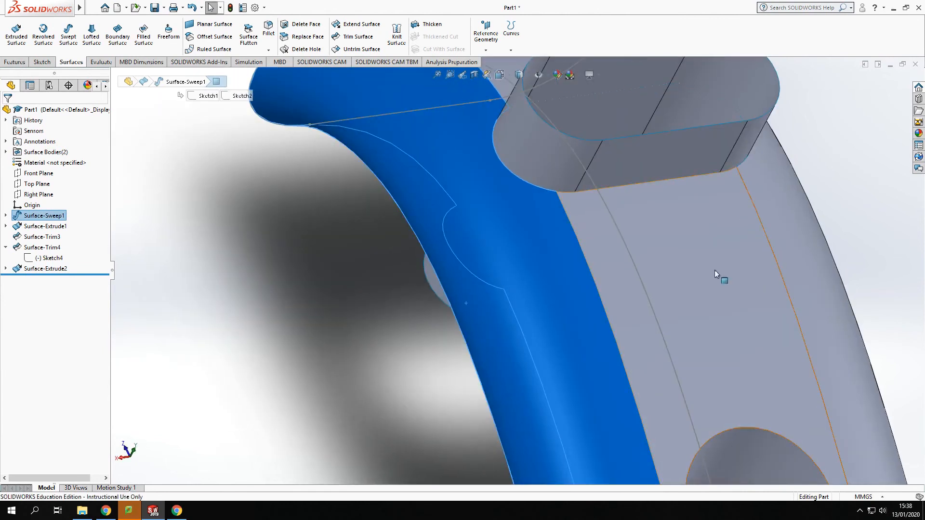
scroll(682, 302, up, 3)
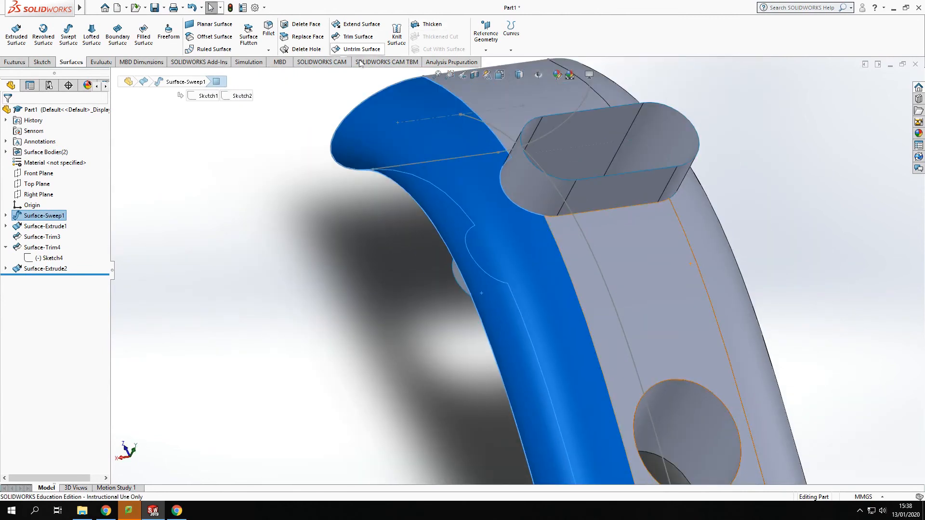
click(357, 41)
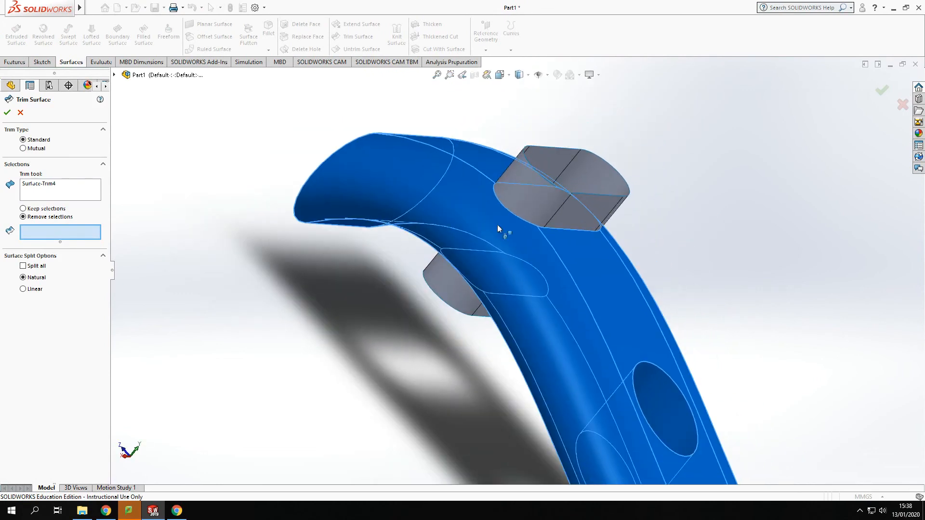
click(530, 204)
click(444, 274)
middle_drag(334, 327, 269, 289)
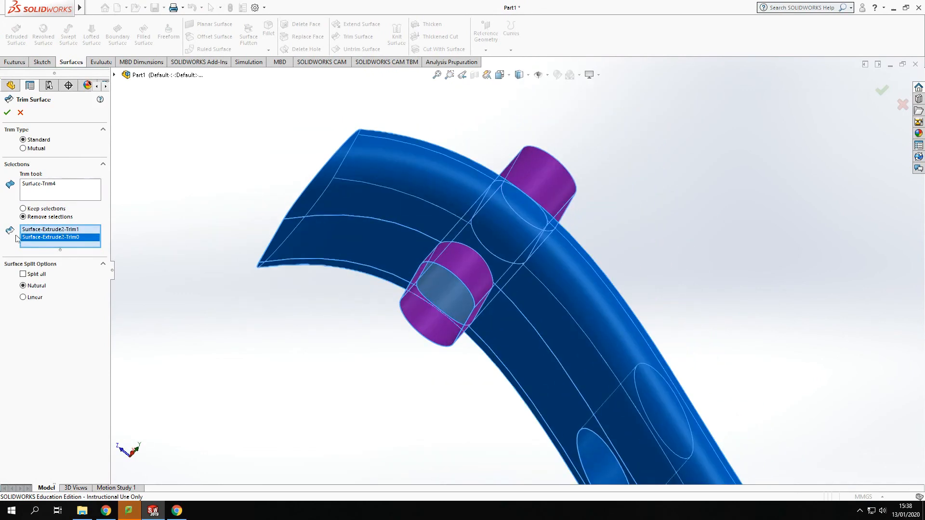
click(7, 113)
- Examine the trimmed slot walls, the round hole and the open ends of the swept body from several angles
mouse_move(330, 419)
middle_down()
mouse_move(374, 378)
mouse_move(321, 442)
mouse_move(346, 424)
mouse_move(336, 409)
middle_up()
scroll(346, 365, up, 5)
mouse_move(391, 363)
middle_down()
mouse_move(382, 360)
mouse_move(405, 352)
middle_up()
middle_drag(670, 283, 673, 344)
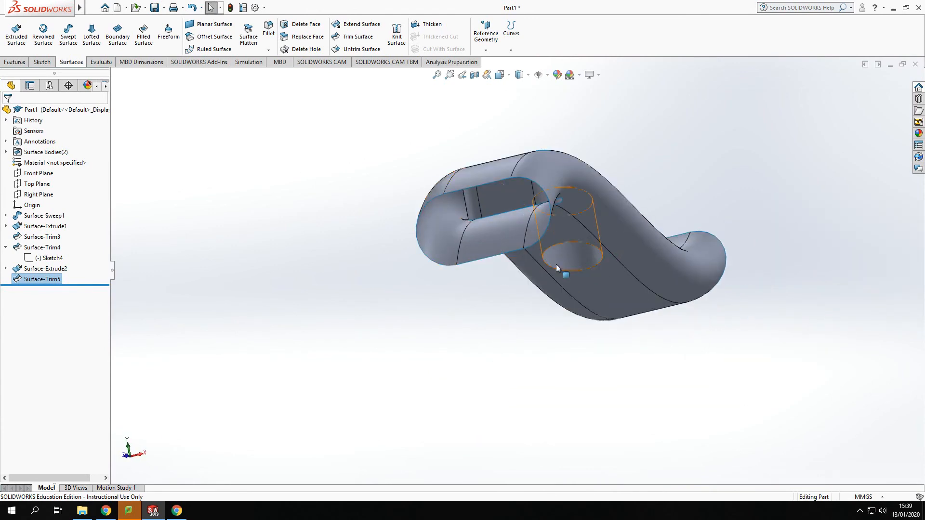
middle_drag(646, 347, 479, 250)
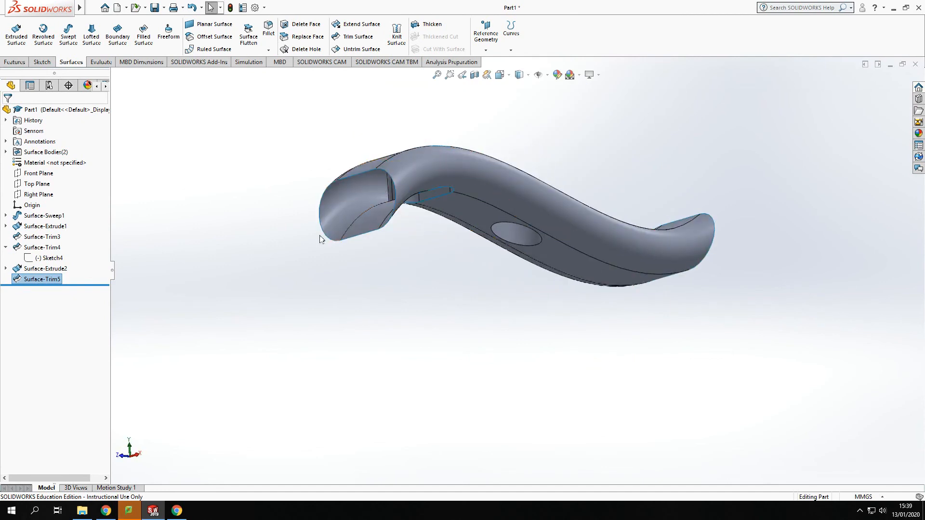
middle_drag(754, 308, 518, 222)
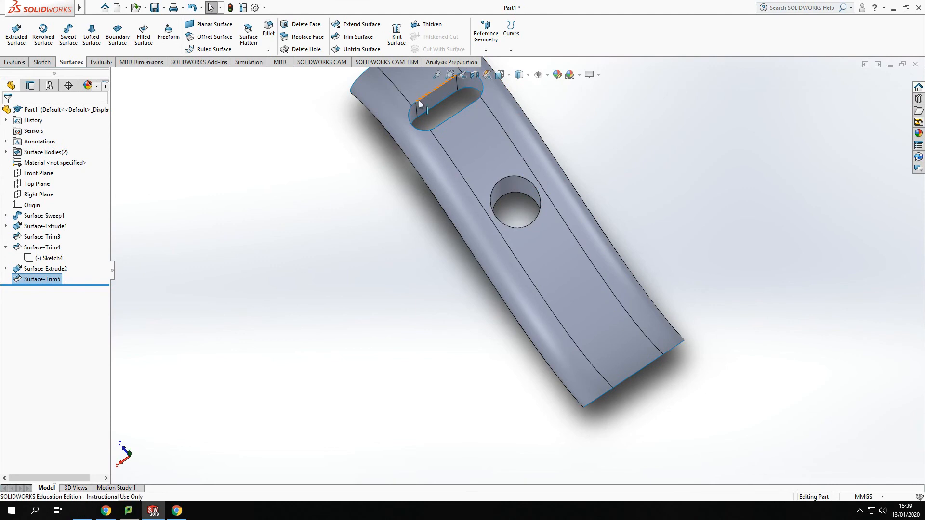
- Close the swept body's open end nearest the round hole with a planar surface bounded by its four edges
scroll(290, 350, up, 4)
middle_drag(290, 354, 658, 335)
scroll(657, 336, down, 4)
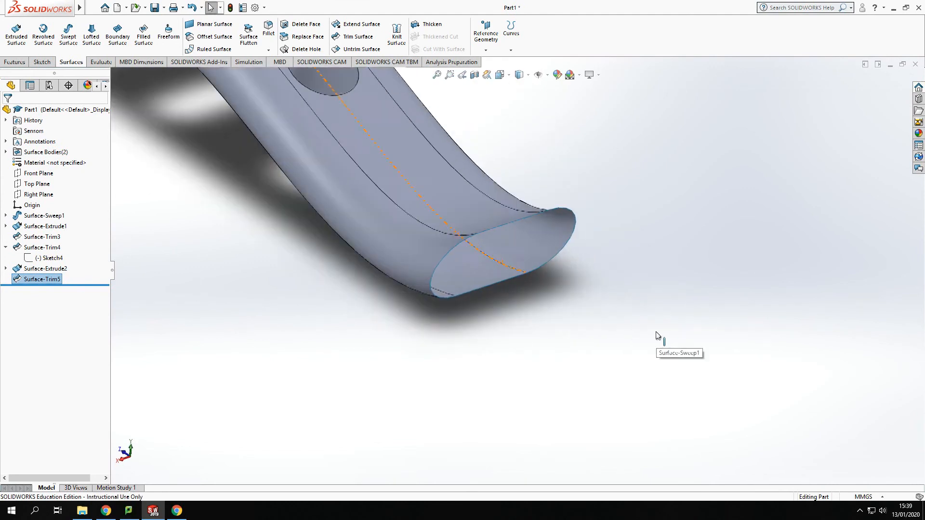
click(208, 26)
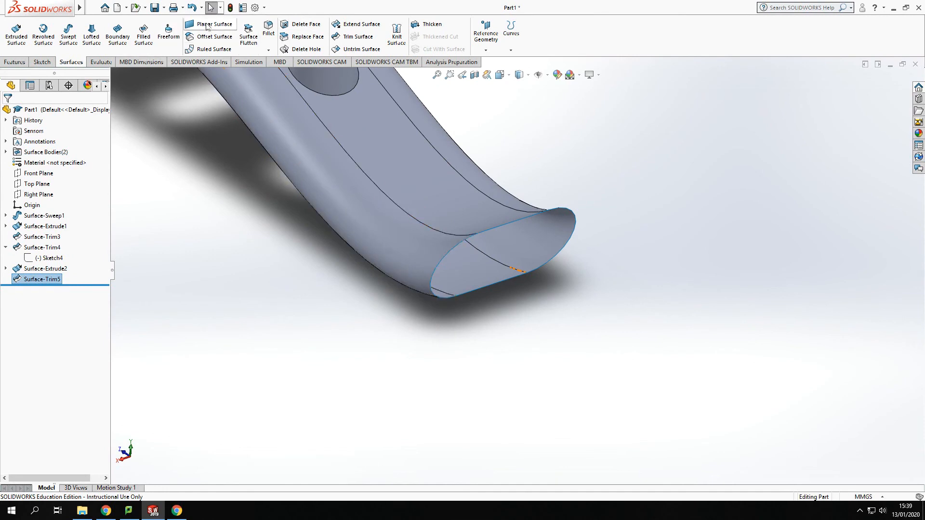
click(515, 221)
click(462, 241)
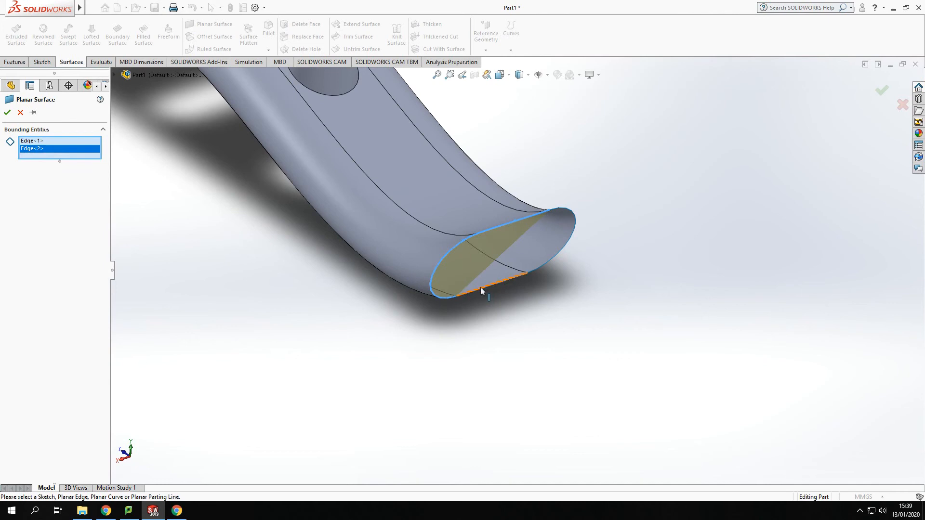
click(495, 281)
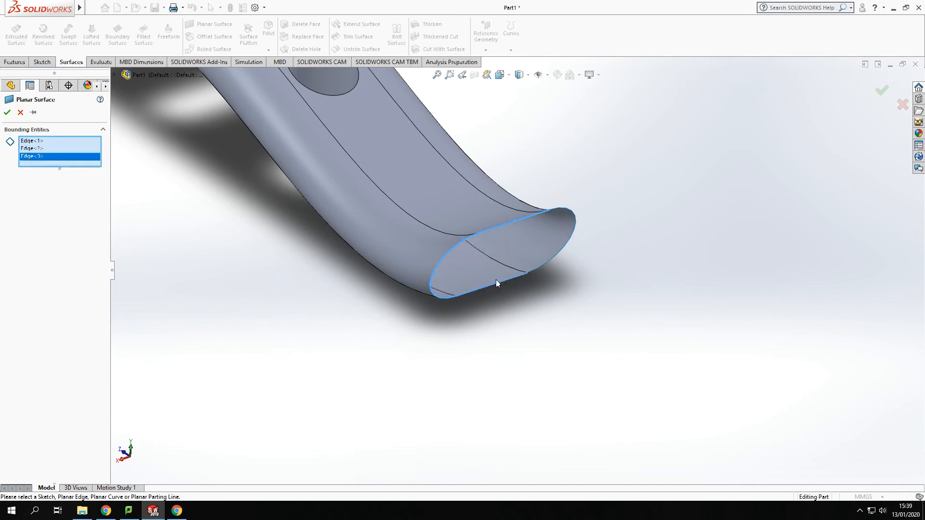
click(555, 256)
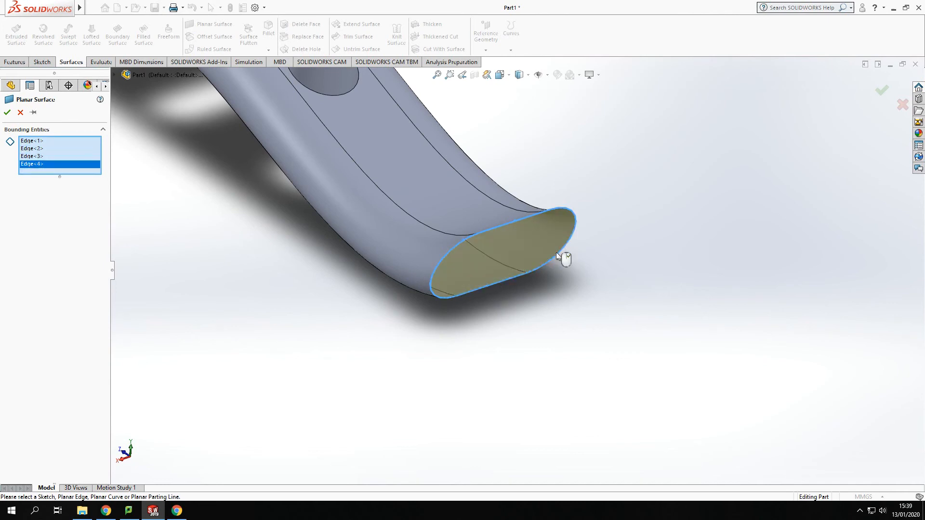
click(884, 94)
- Close the swept body's opposite open end, nearest the slot, with a planar surface bounded by its four edges
scroll(355, 181, up, 5)
middle_drag(313, 149, 373, 204)
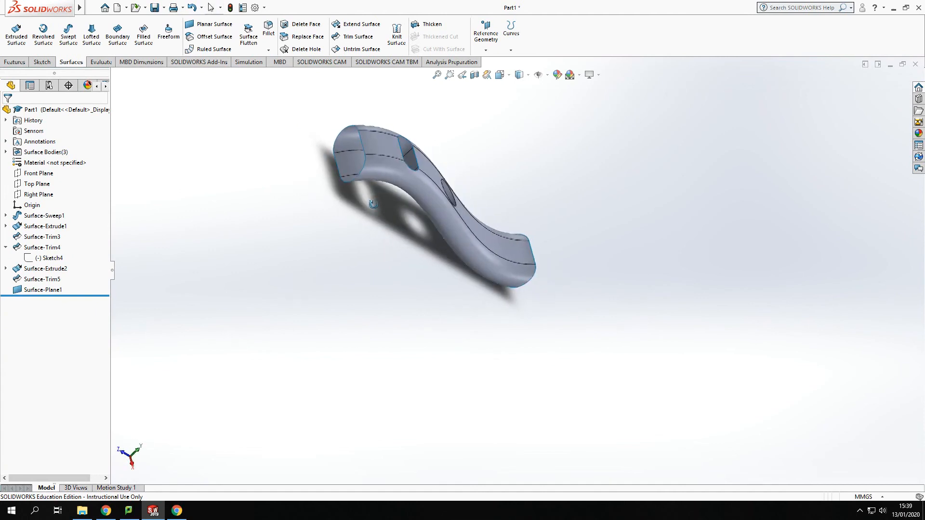
click(212, 24)
scroll(464, 192, up, 5)
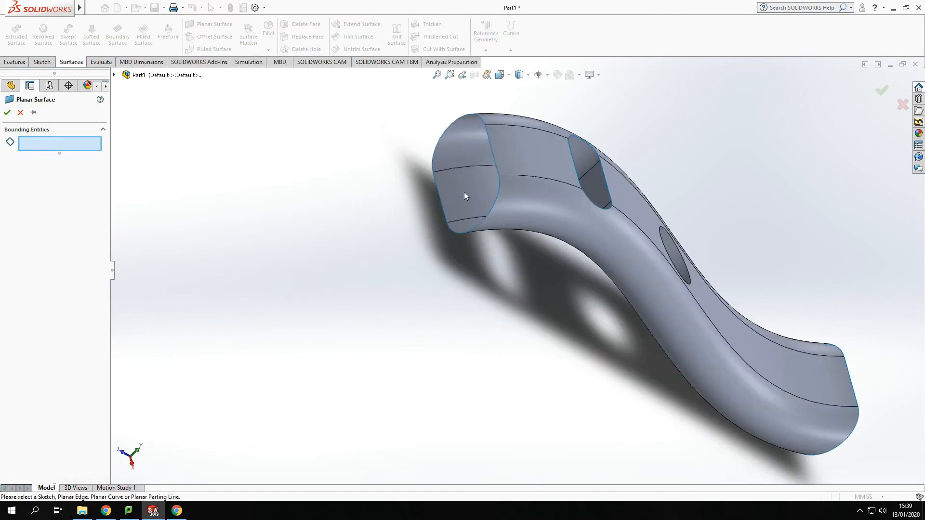
click(440, 203)
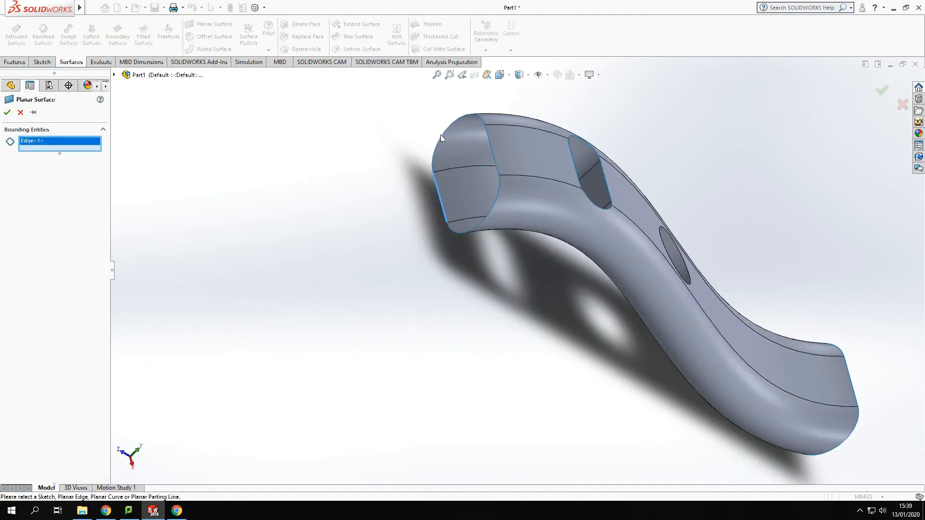
click(443, 139)
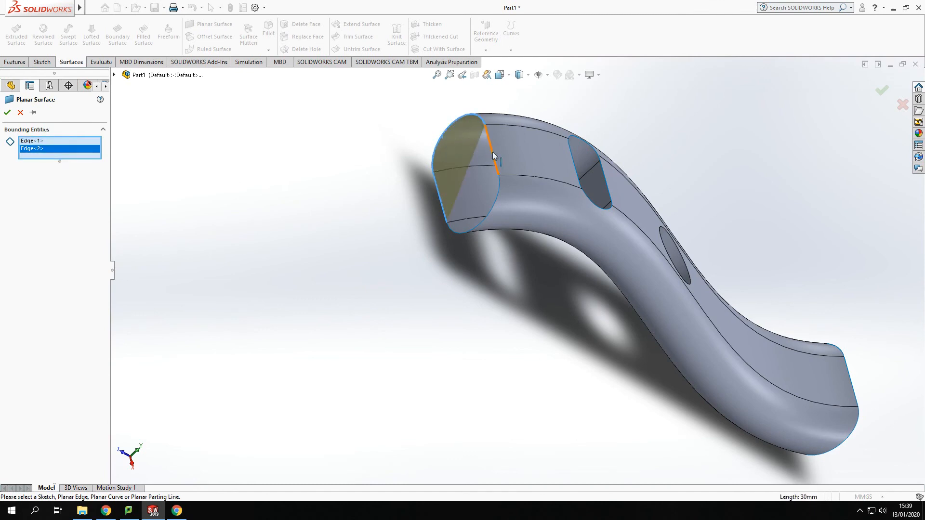
click(492, 151)
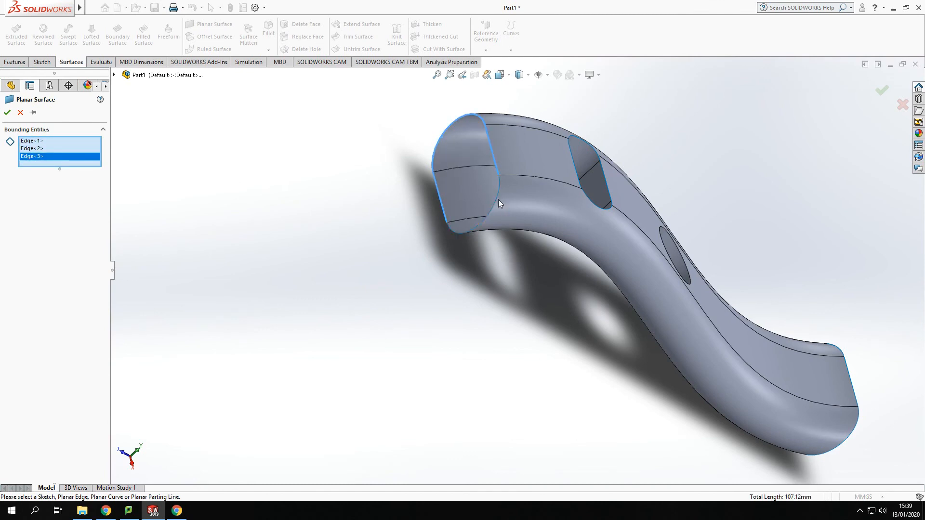
click(498, 200)
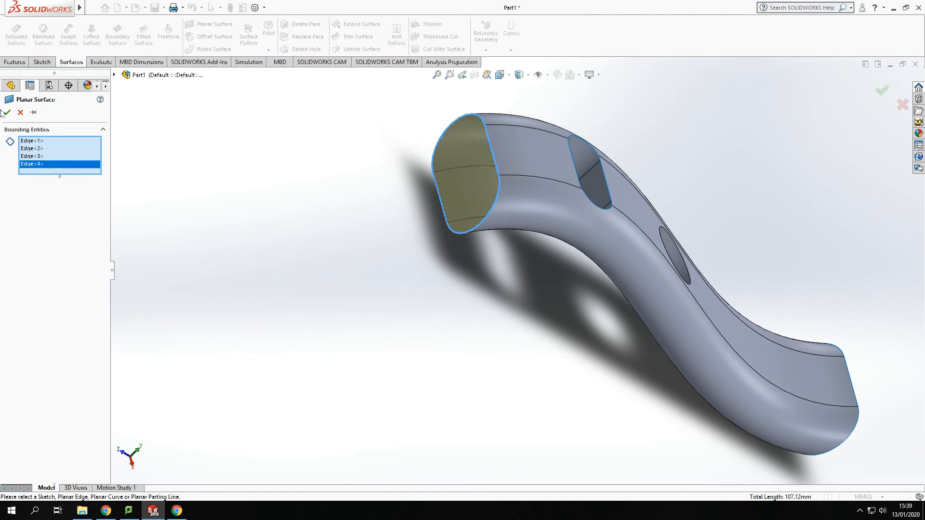
click(7, 112)
middle_drag(603, 307, 516, 293)
scroll(587, 356, up, 1)
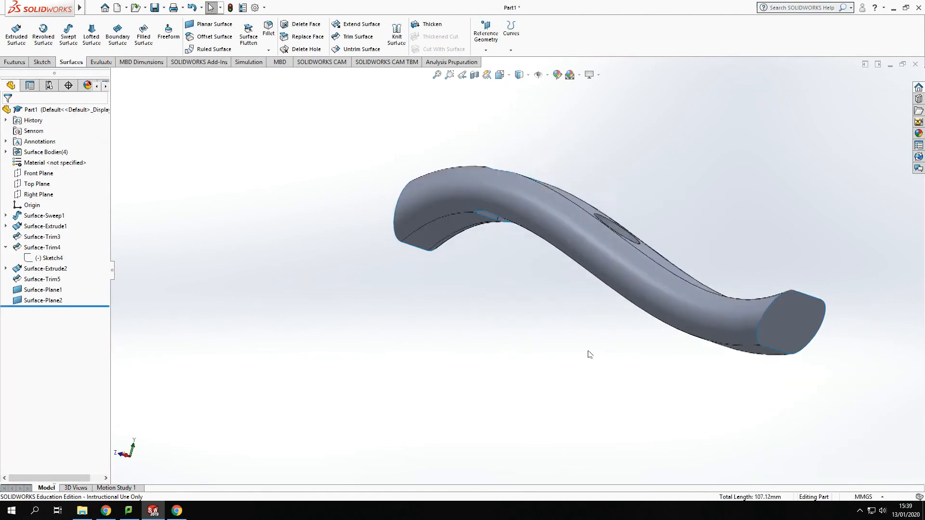
scroll(588, 351, down, 1)
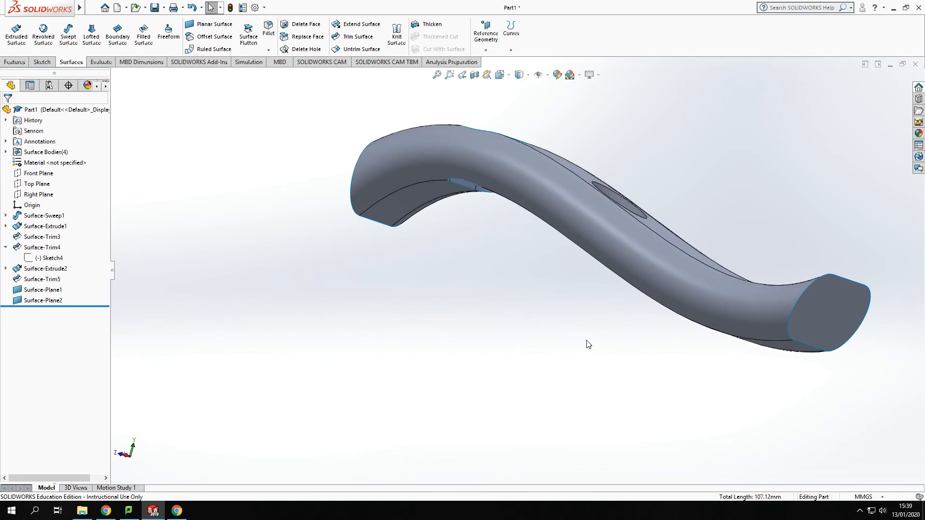
- Section the model along the Right Plane, examine the interior of the swept body, and turn the section view off
click(474, 76)
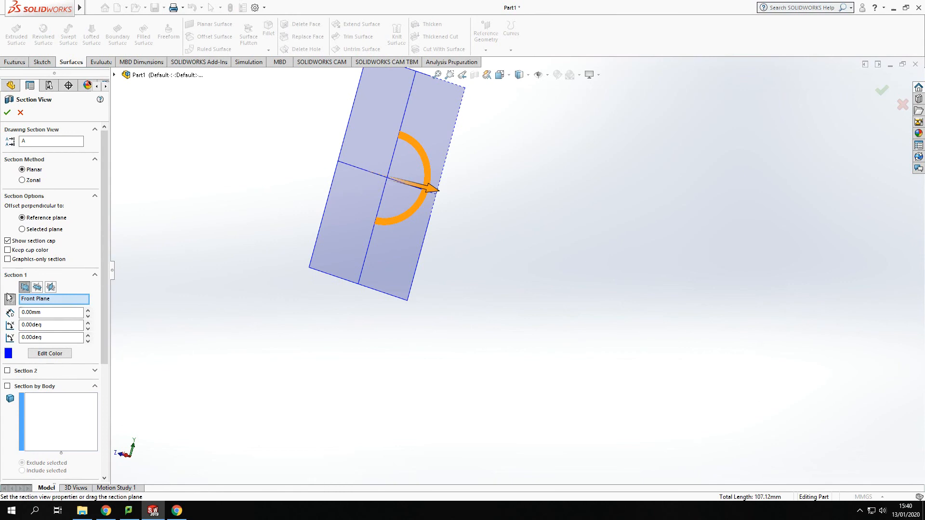
click(51, 288)
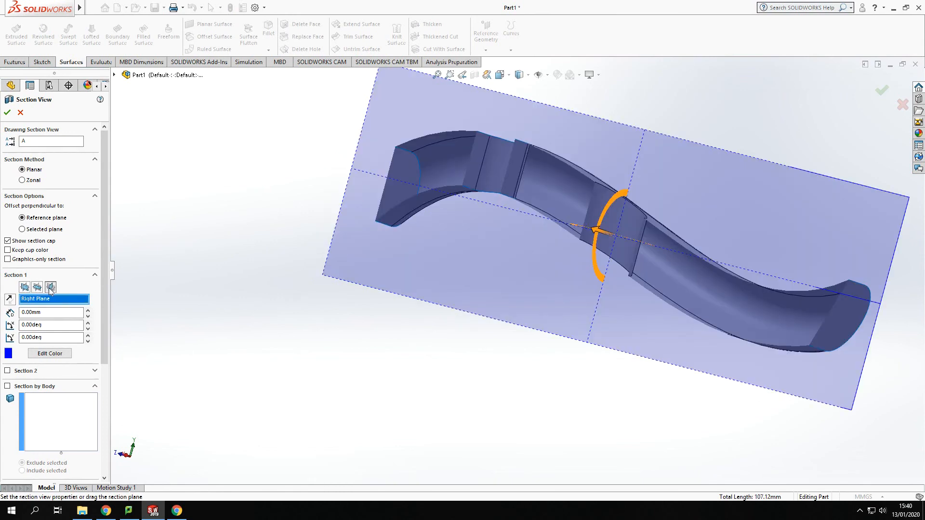
click(8, 112)
scroll(583, 173, down, 2)
middle_drag(579, 181, 408, 180)
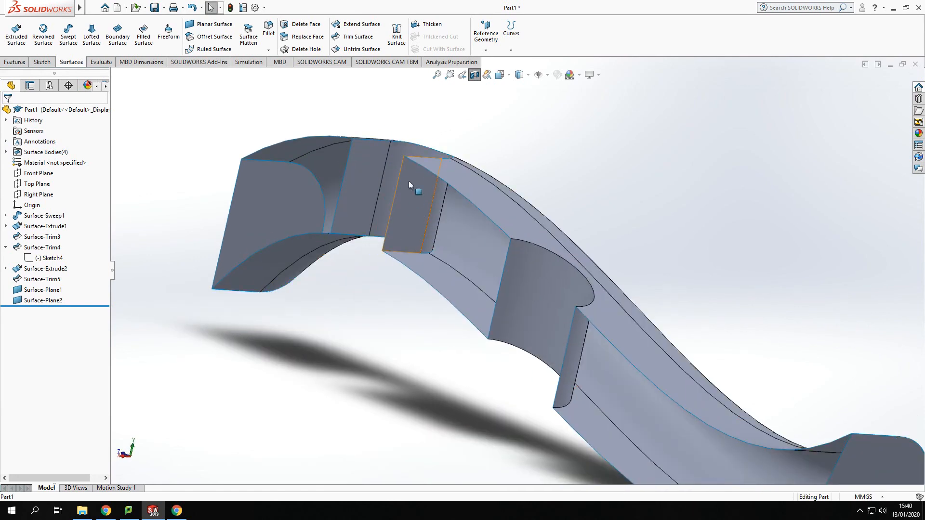
scroll(693, 417, up, 2)
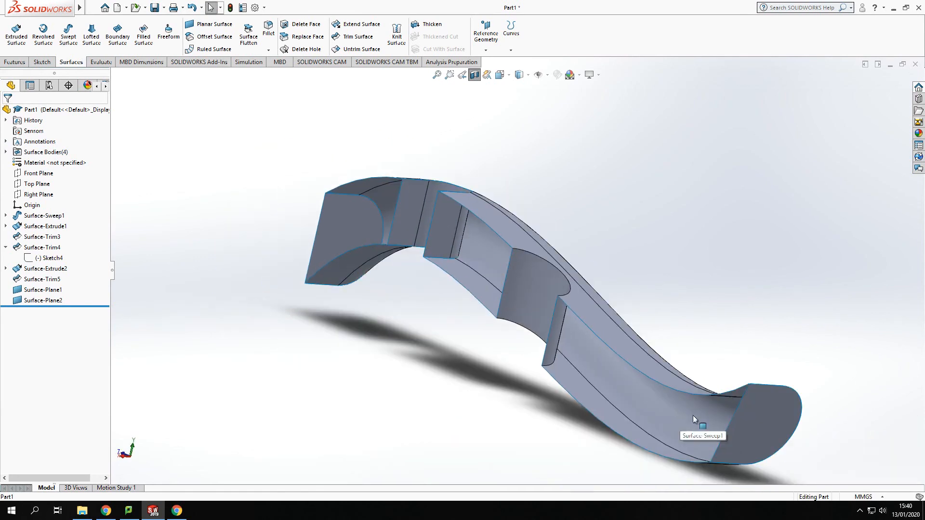
middle_drag(367, 222, 456, 195)
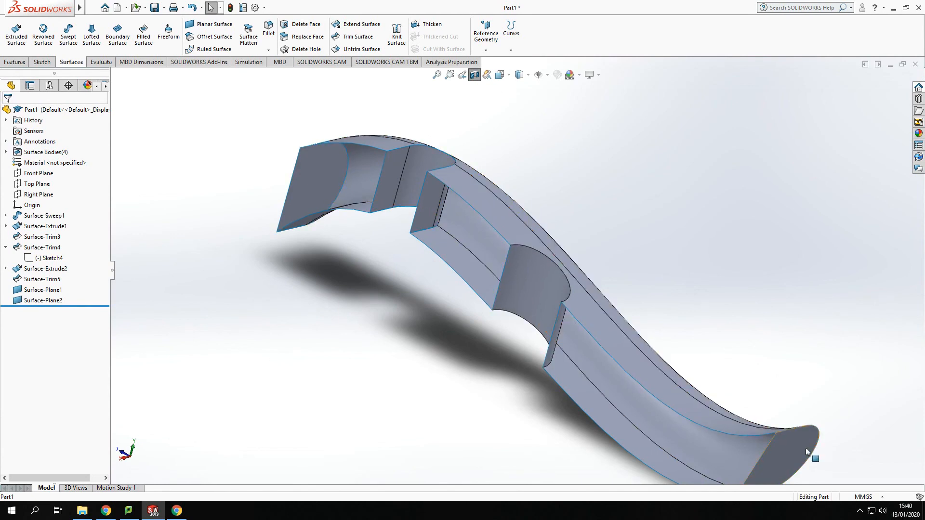
scroll(828, 433, up, 2)
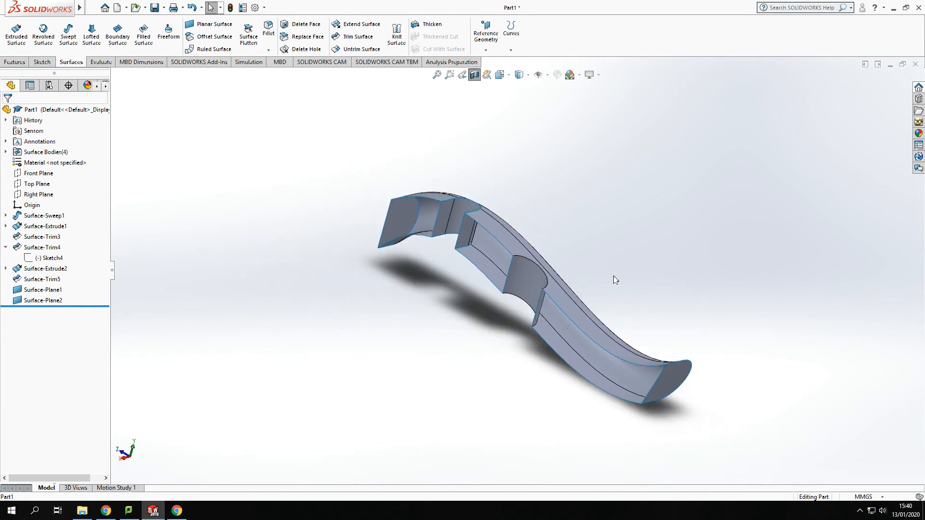
click(475, 75)
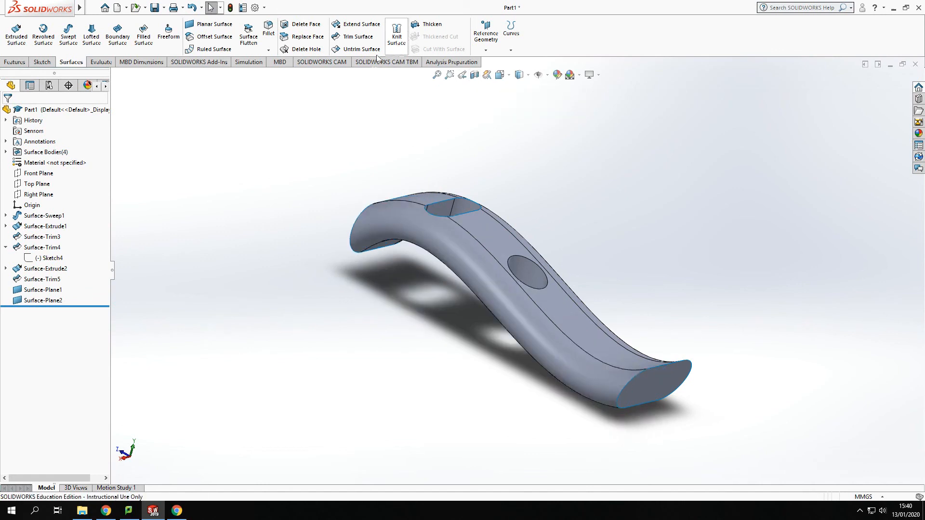
- Knit the trimmed swept body, the slot walls and both planar end caps together with merged entities, creating a solid
click(396, 38)
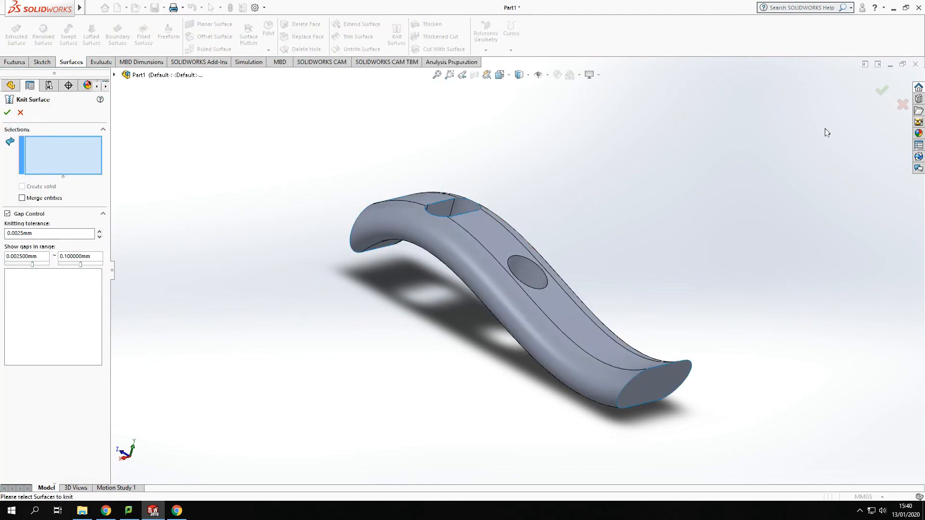
drag(808, 123, 276, 459)
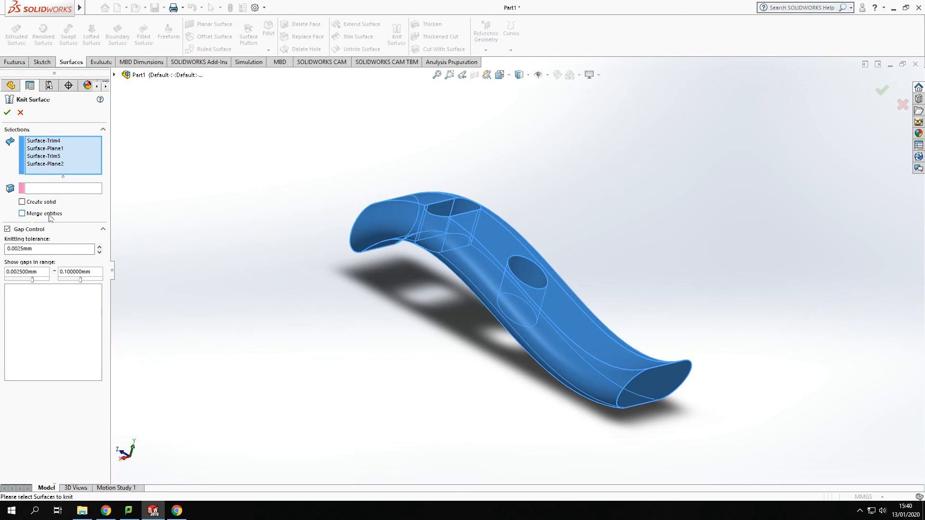
click(22, 214)
click(22, 204)
click(7, 114)
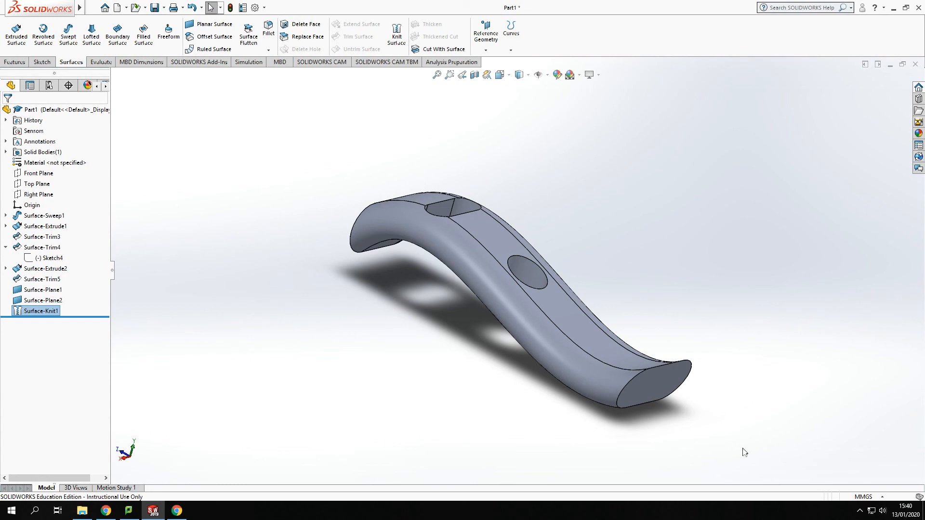
- Section the knitted body along the Right Plane, inspect the cut faces from several angles, and restore the full view
click(475, 75)
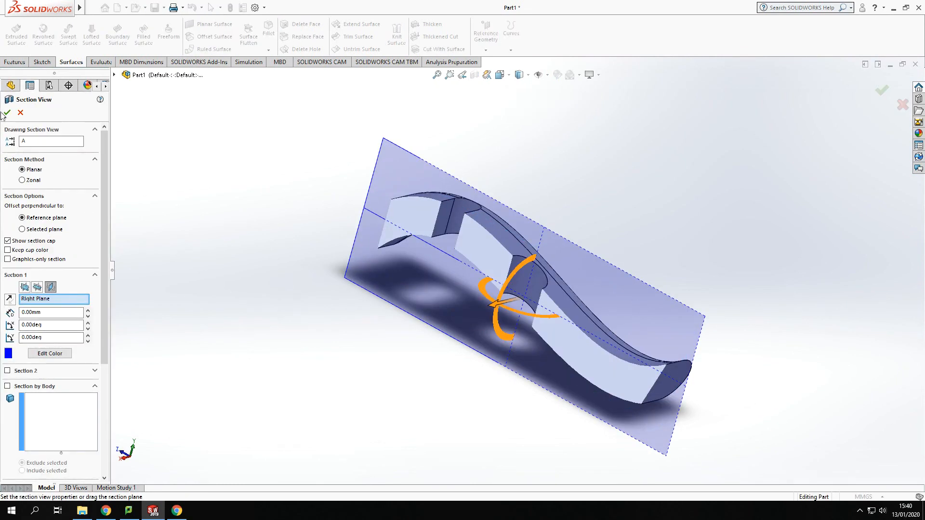
click(8, 113)
middle_drag(295, 333, 489, 236)
scroll(486, 239, down, 3)
middle_drag(419, 385, 520, 204)
middle_drag(640, 269, 636, 291)
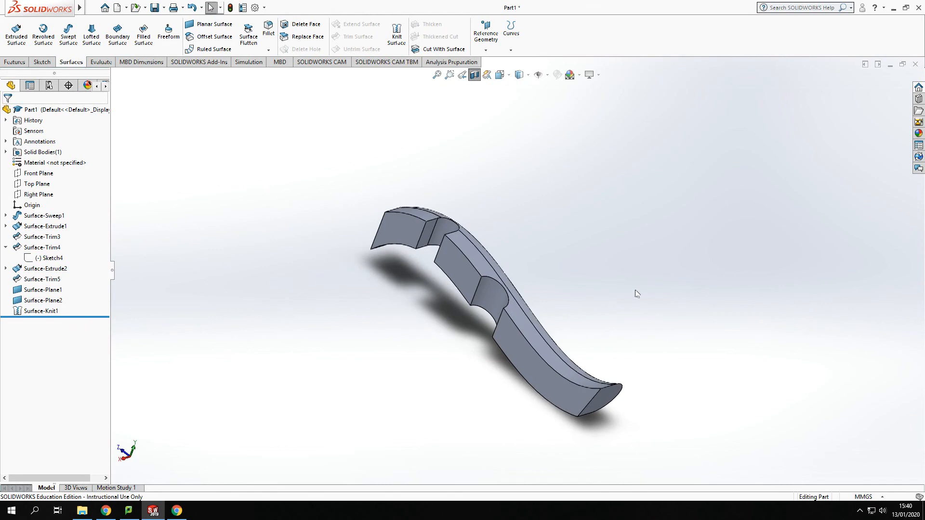
click(475, 75)
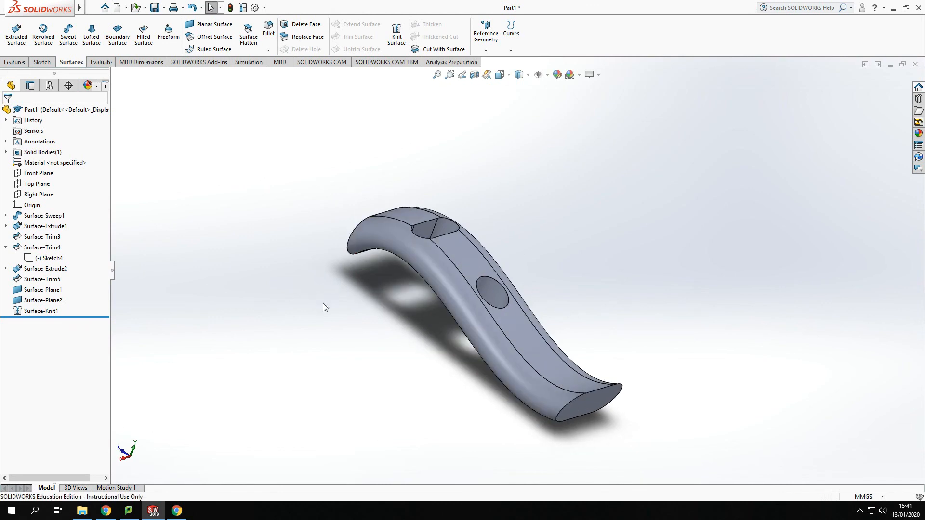